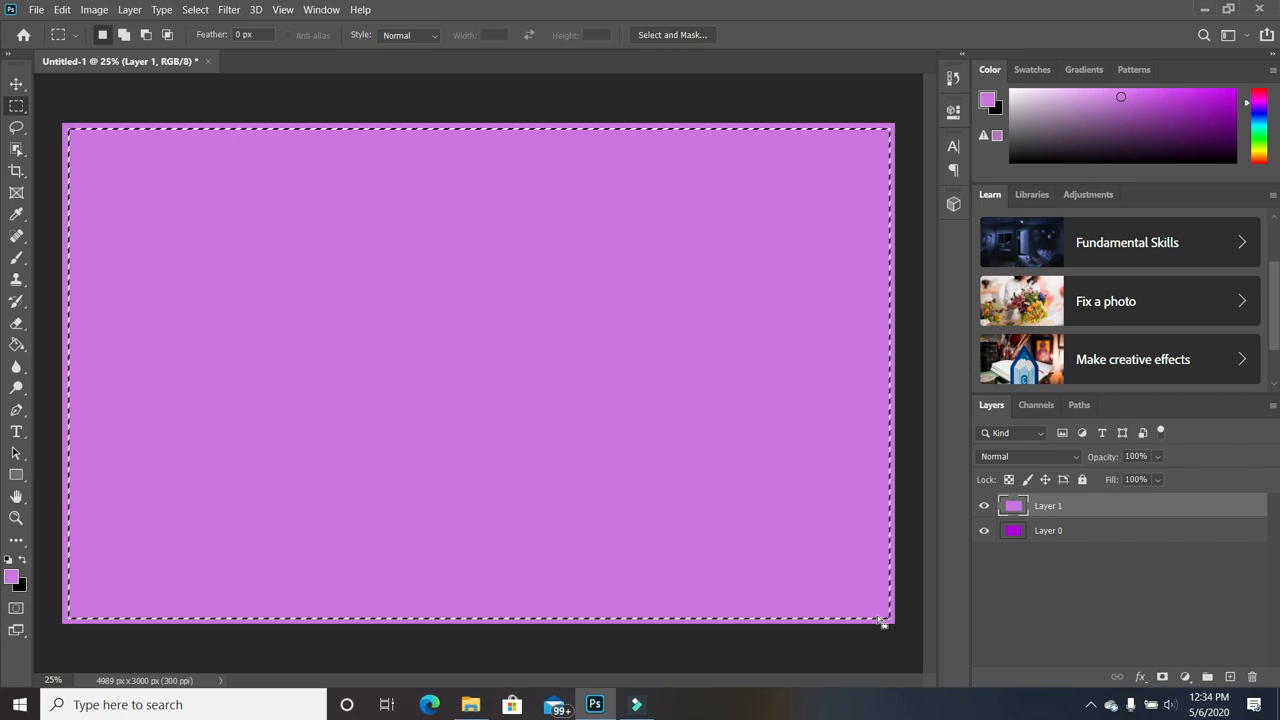
Clear the lighter fill inside the inset selection on Layer 1.
key("Delete")
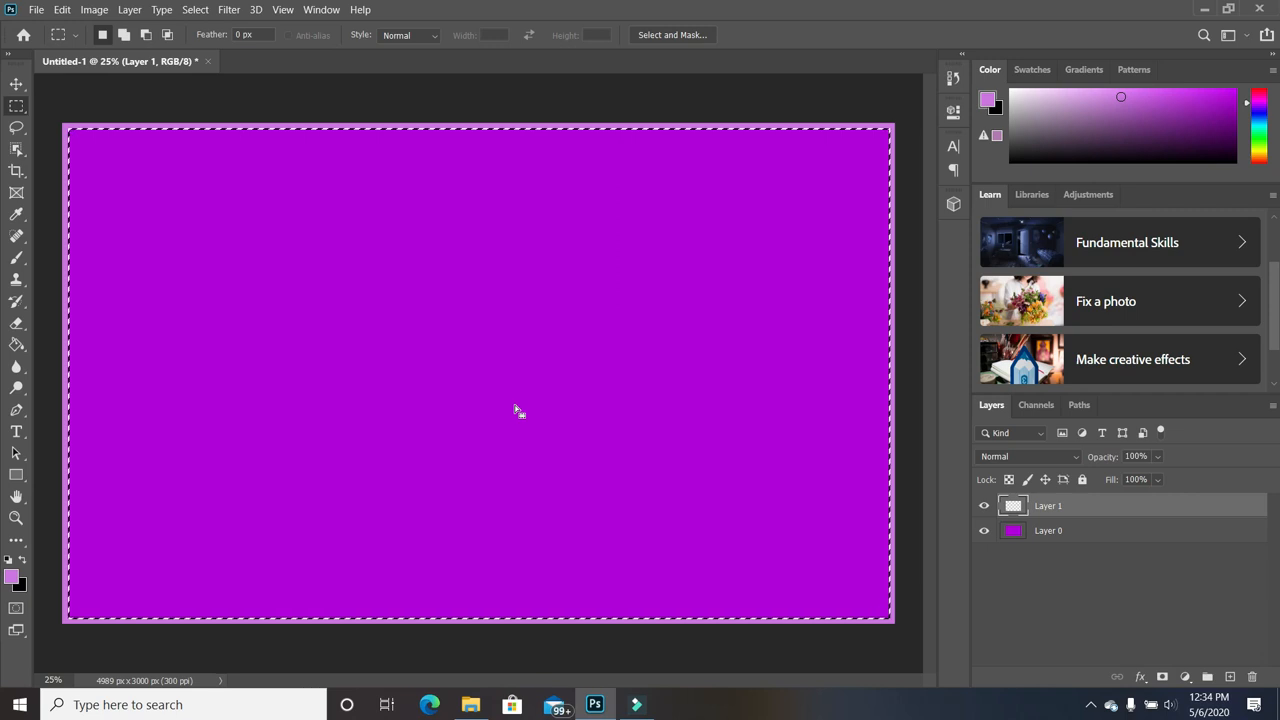
Drop the selection, leaving a thin light-purple border around the canvas.
key("ctrl+d")
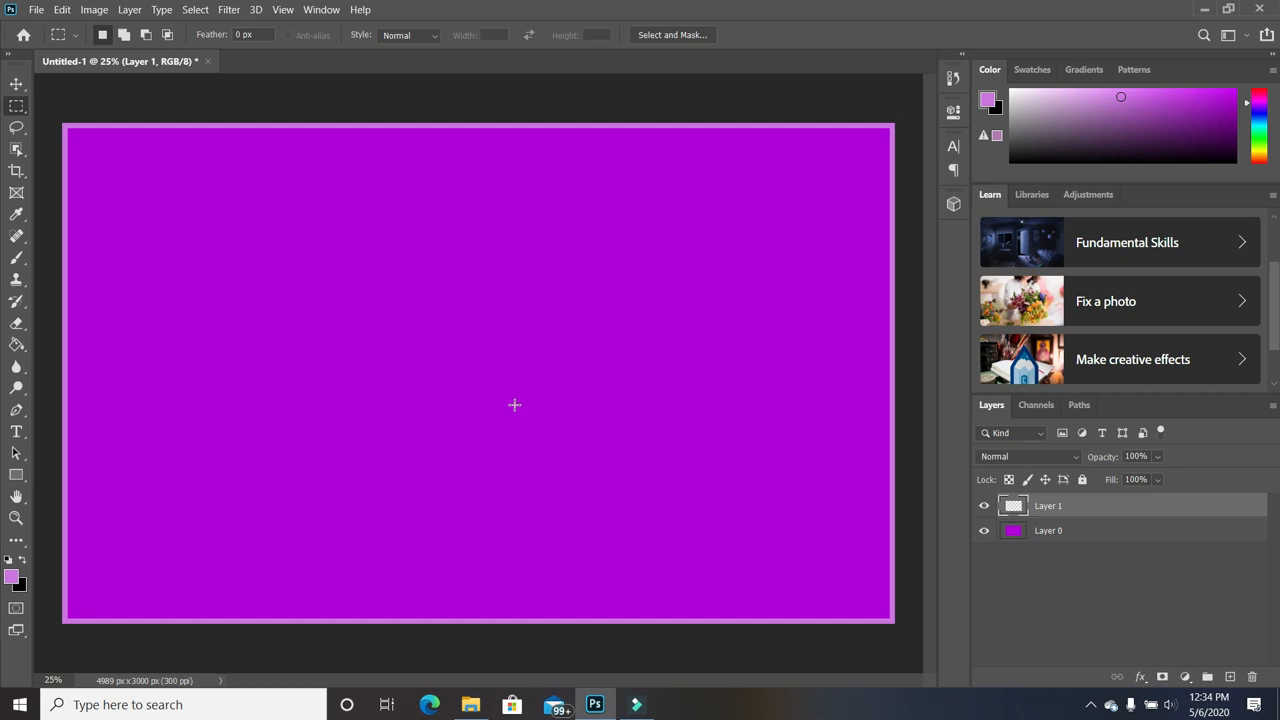
left_click(16, 438)
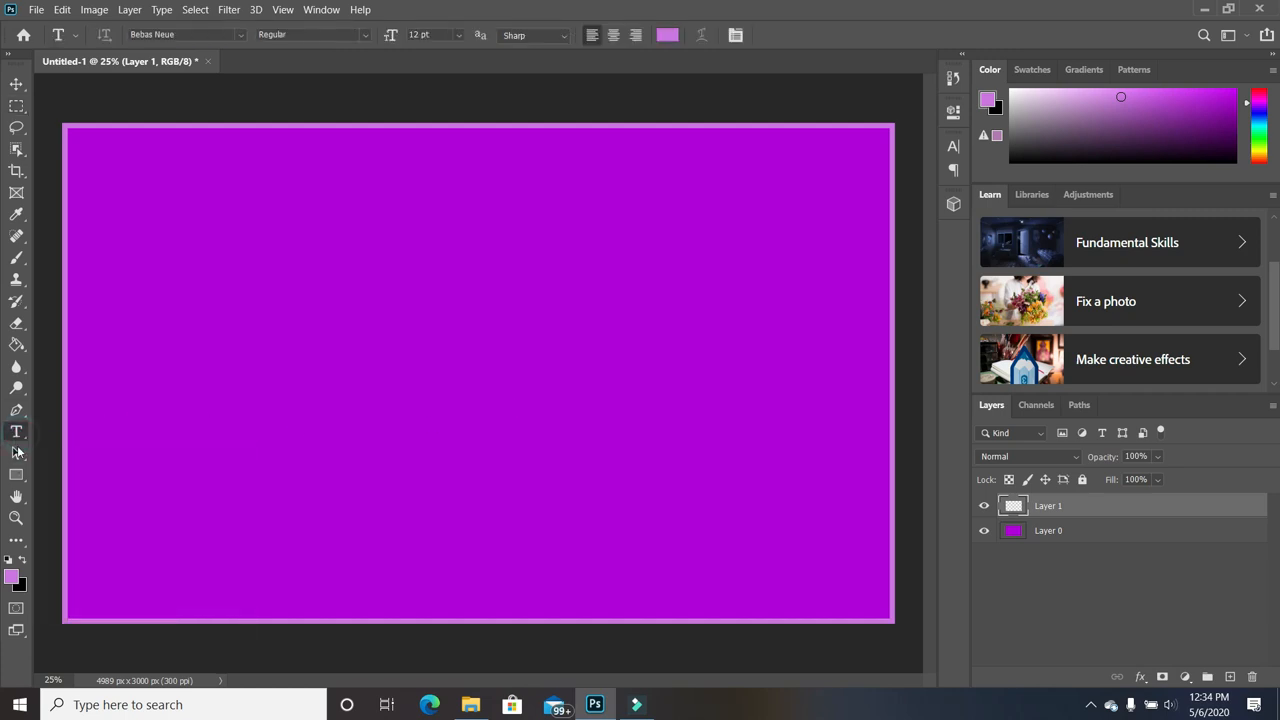
Type HELLO in dark purple at 72 pt on the canvas.
left_click(12, 577)
left_click_drag(925, 296, 918, 320)
left_click(1095, 209)
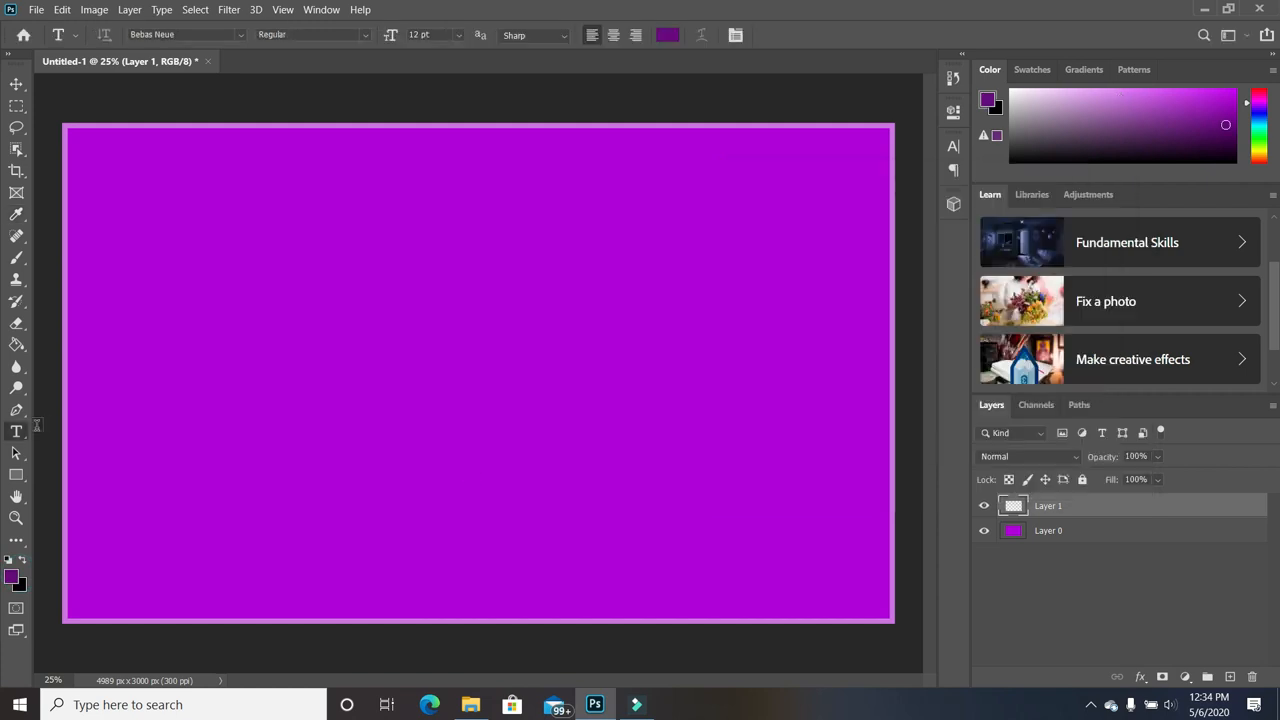
left_click(298, 357)
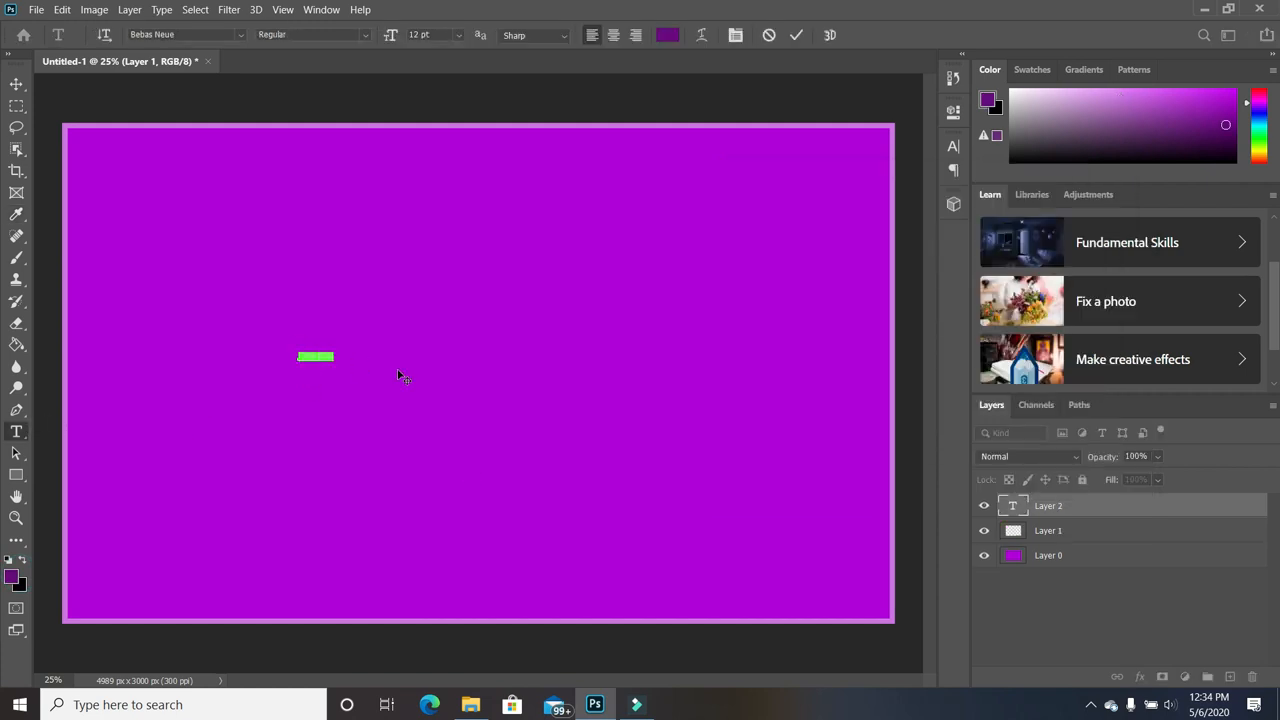
left_click(459, 35)
left_click(432, 251)
left_click(321, 343)
key("ctrl+a")
type("HELLO")
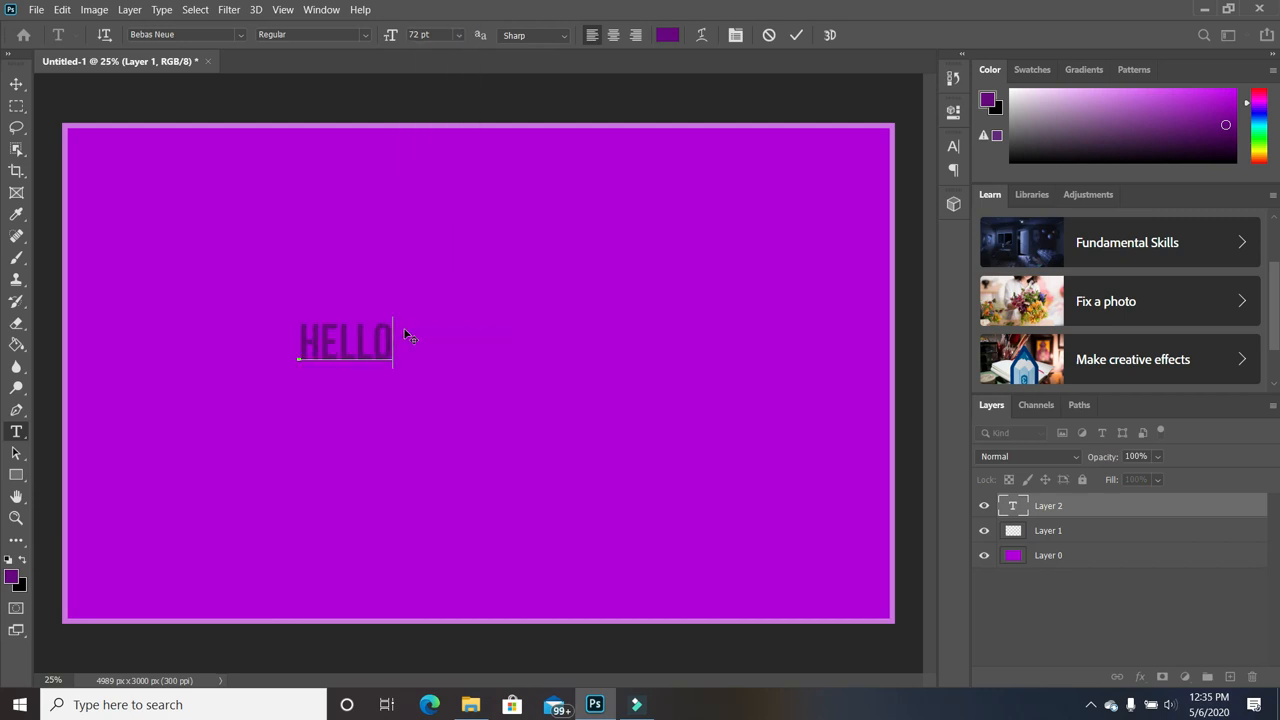
left_click(16, 84)
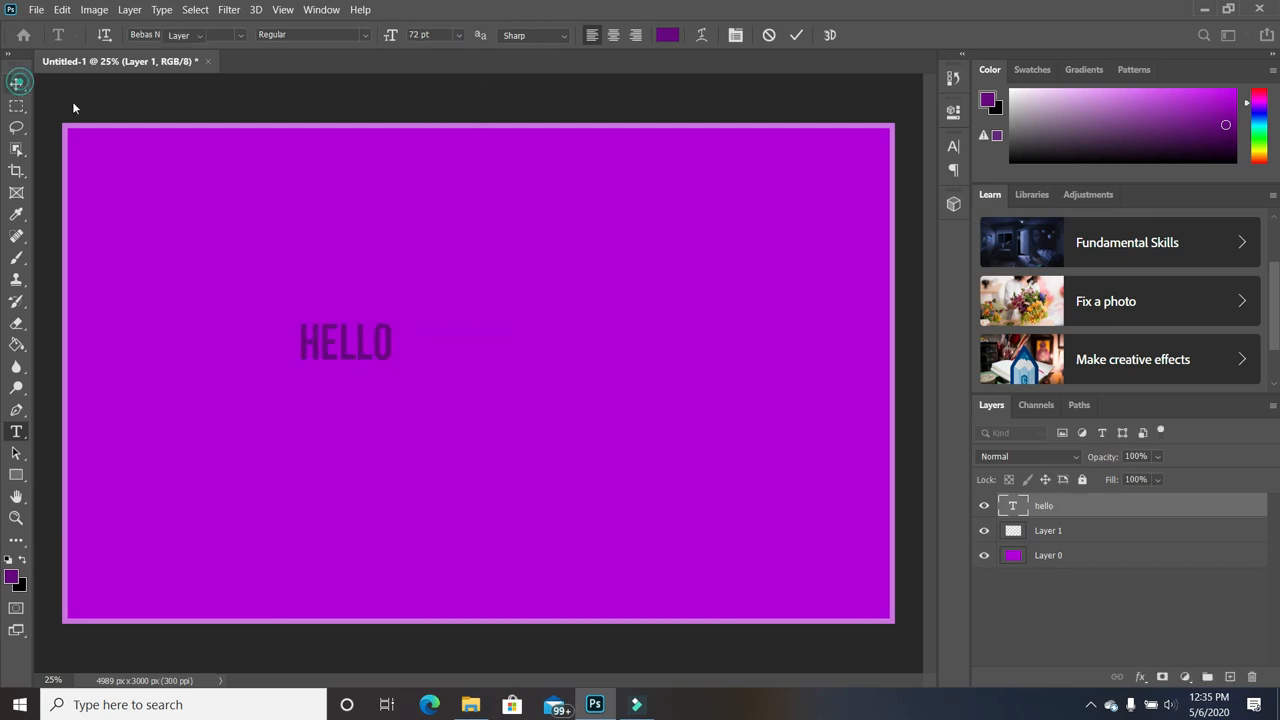
Scale HELLO up to about 417% and move it to the canvas centre.
left_click(503, 446)
key("ctrl+t")
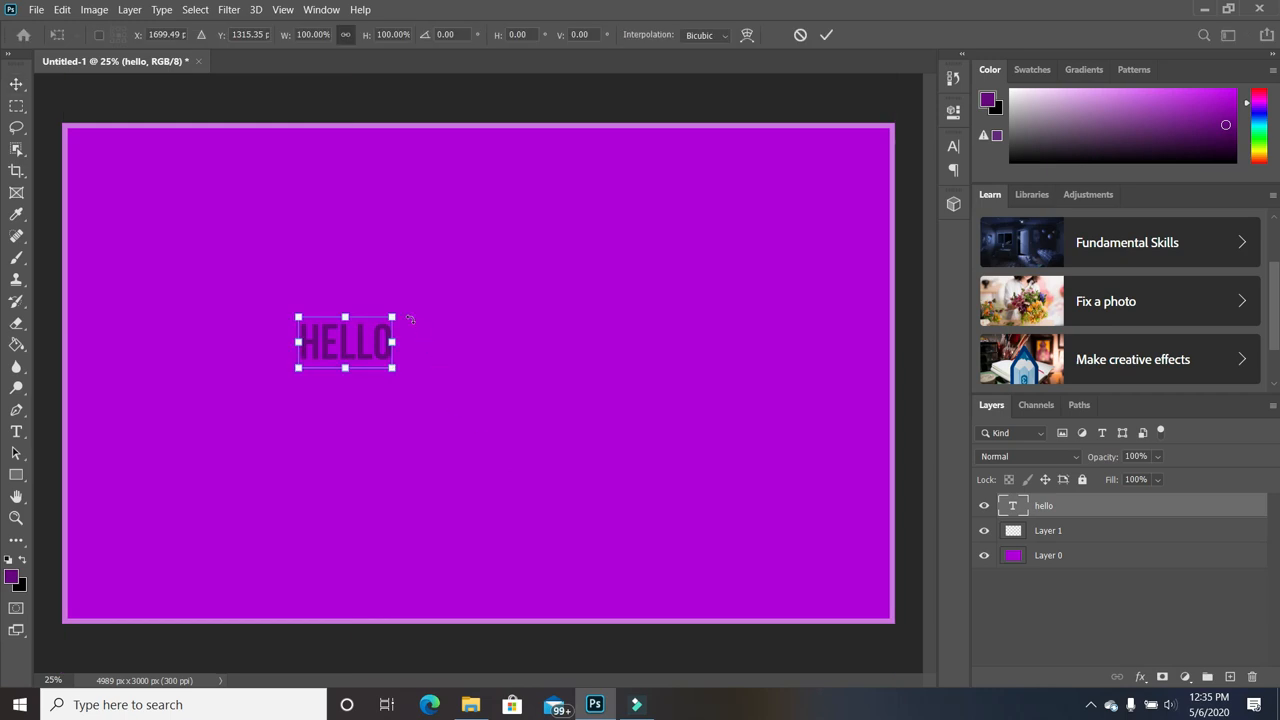
left_click_drag(392, 317, 728, 226)
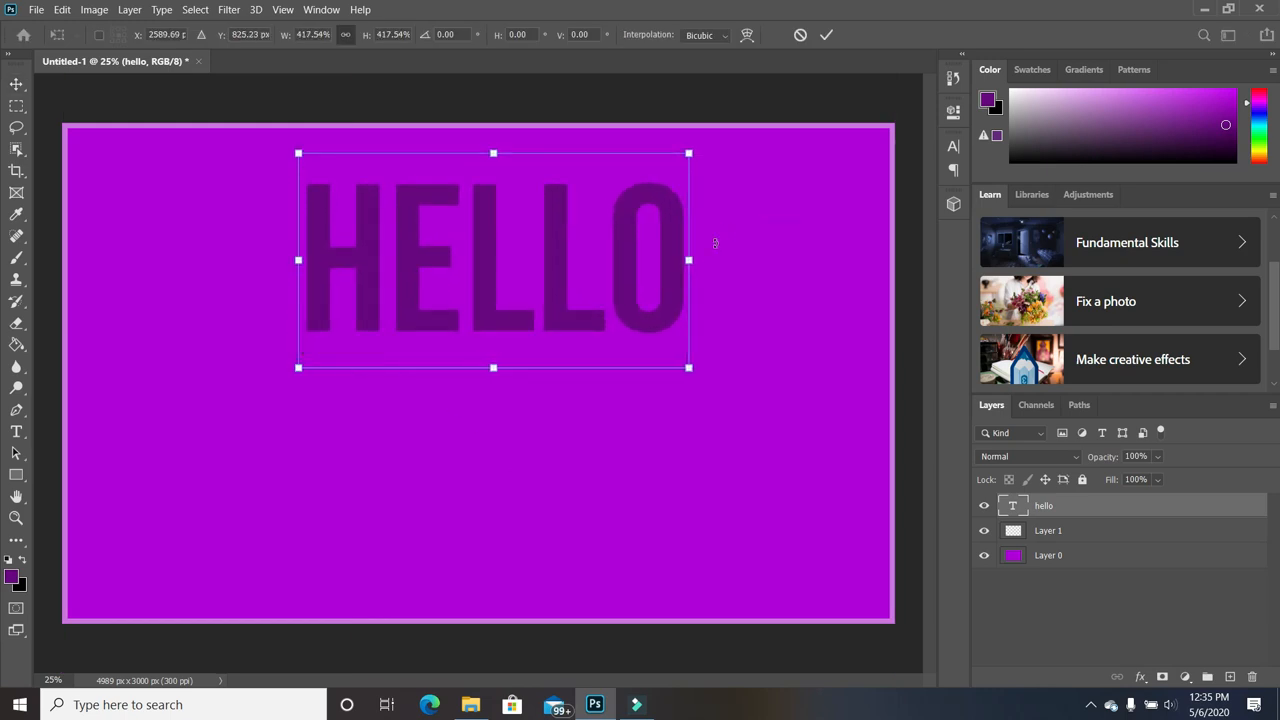
left_click_drag(623, 318, 615, 391)
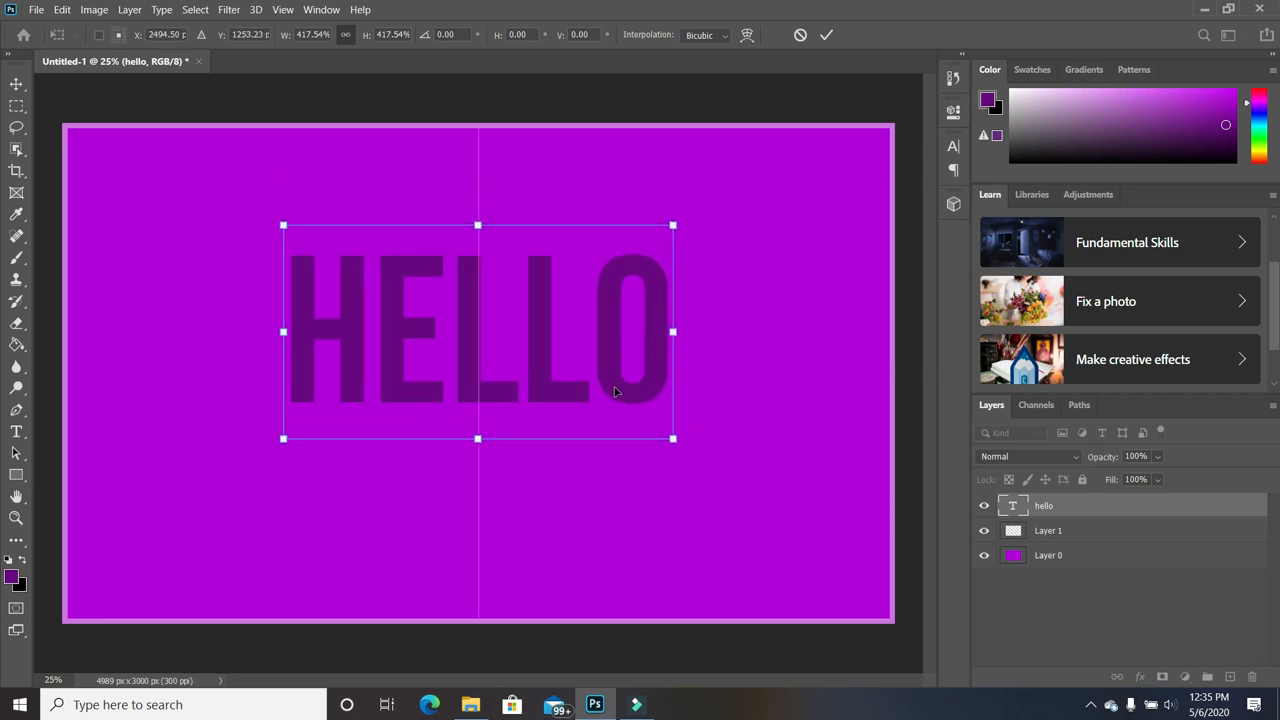
double_click(617, 384)
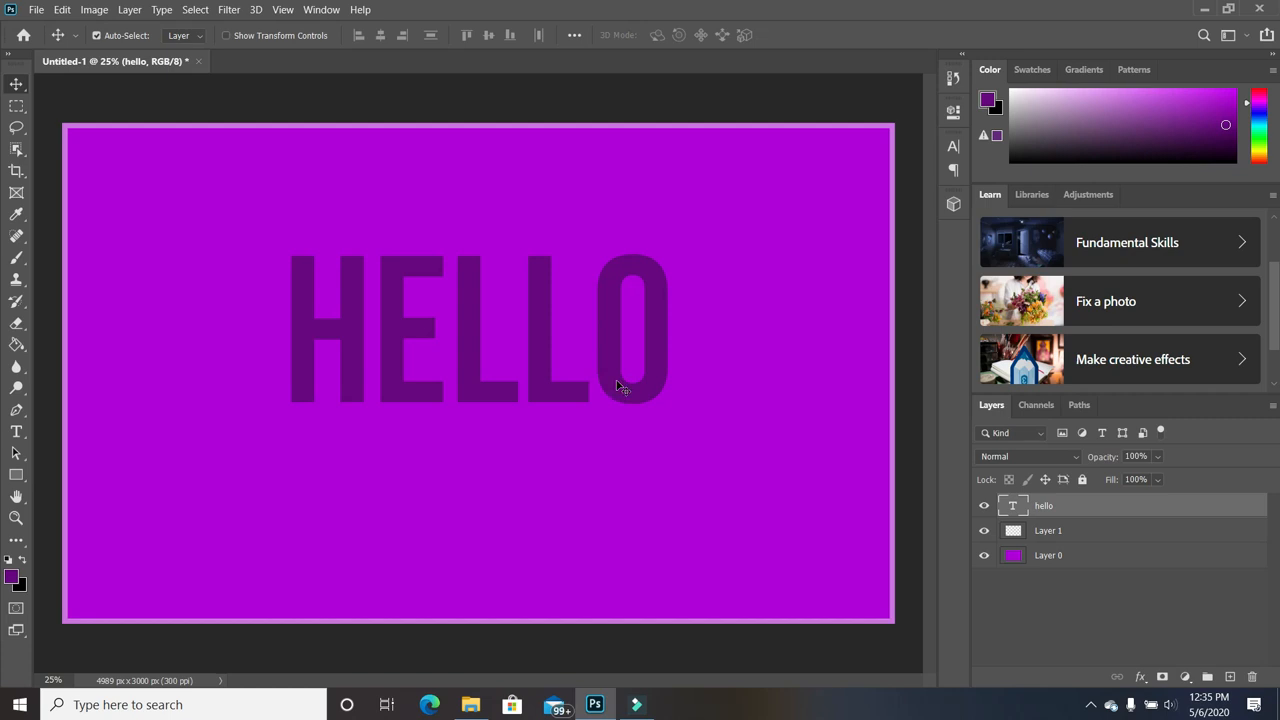
double_click(617, 384)
Set the HELLO text colour to white, then select the hello layer.
left_click(9, 559)
left_click(22, 559)
left_click(202, 549)
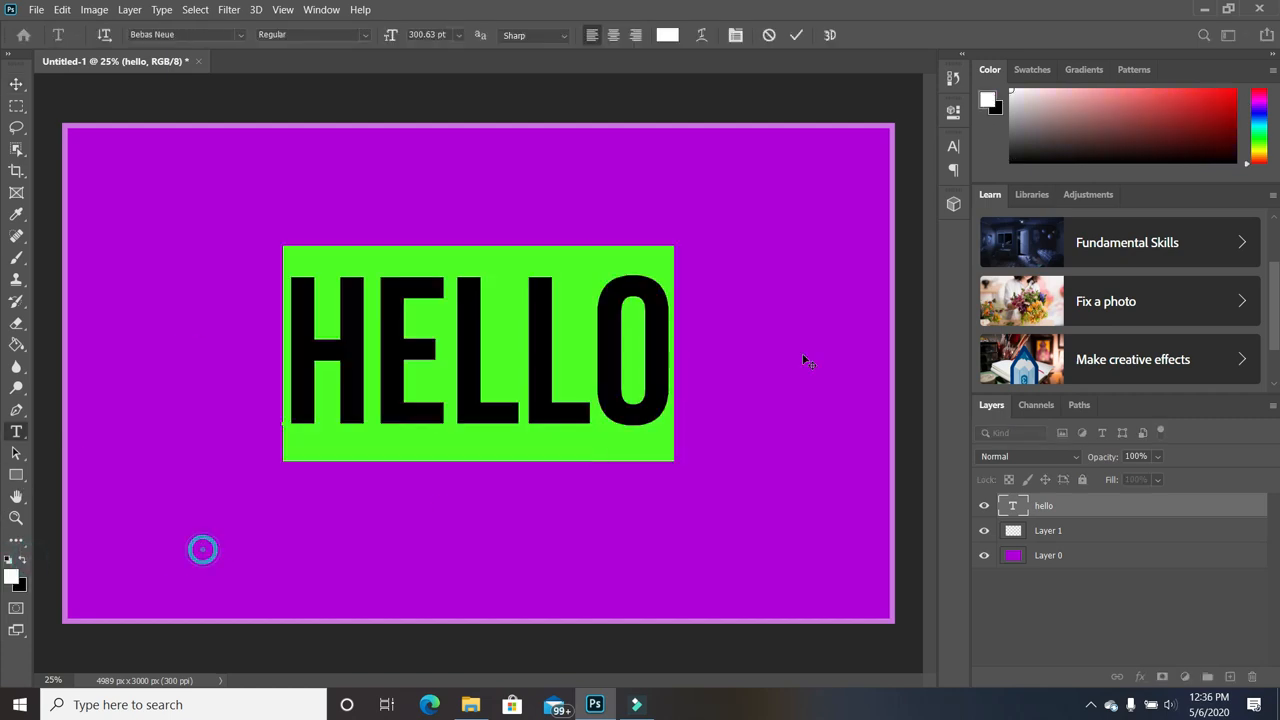
left_click(661, 305)
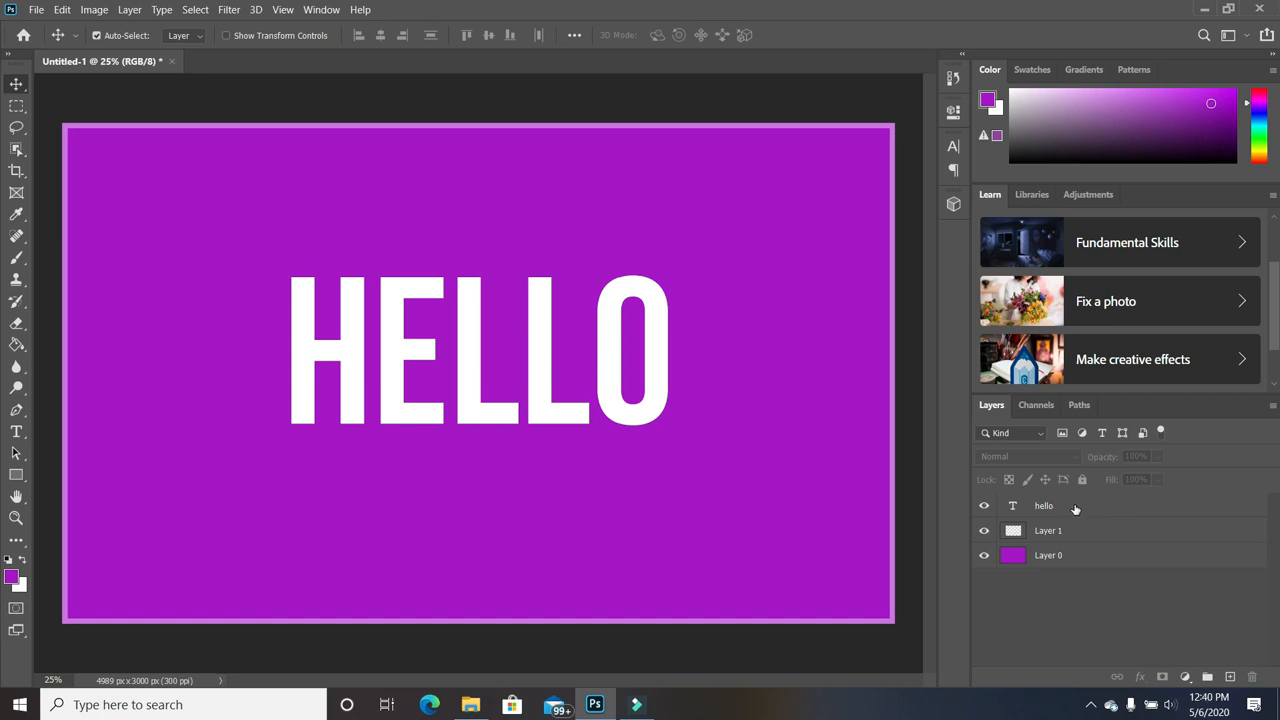
left_click(1076, 509)
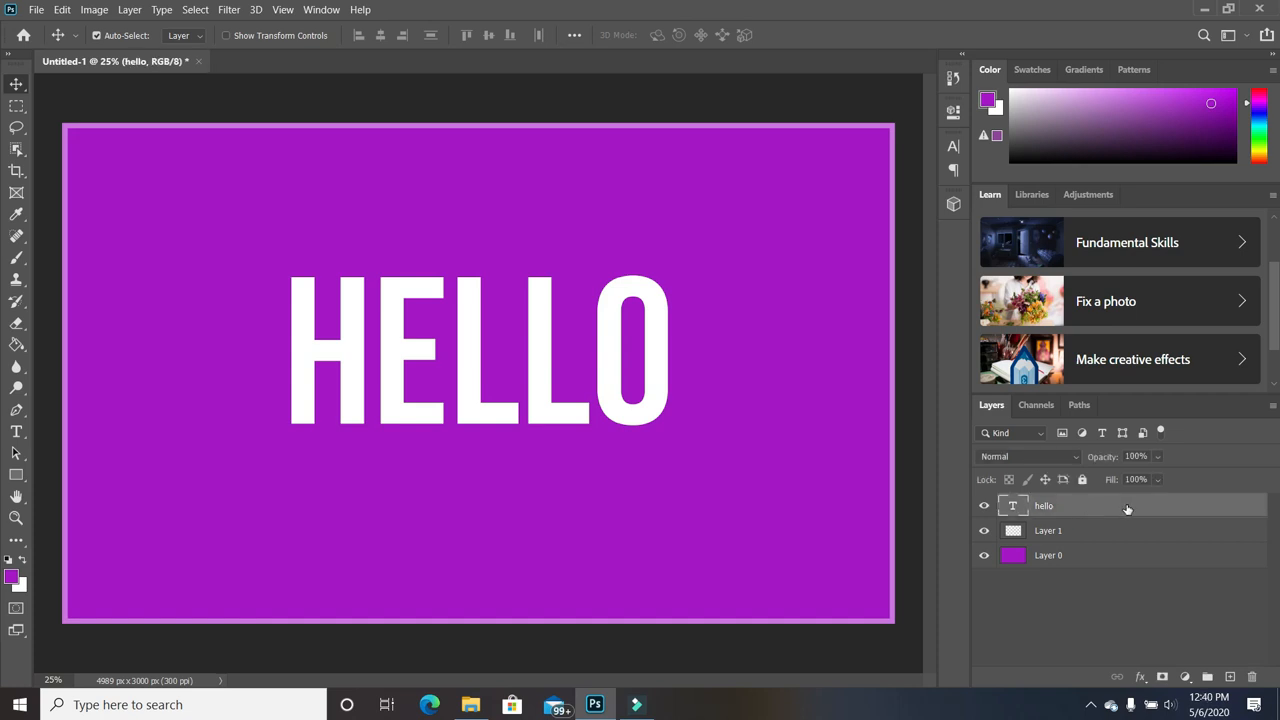
left_click_drag(1190, 505, 1231, 680)
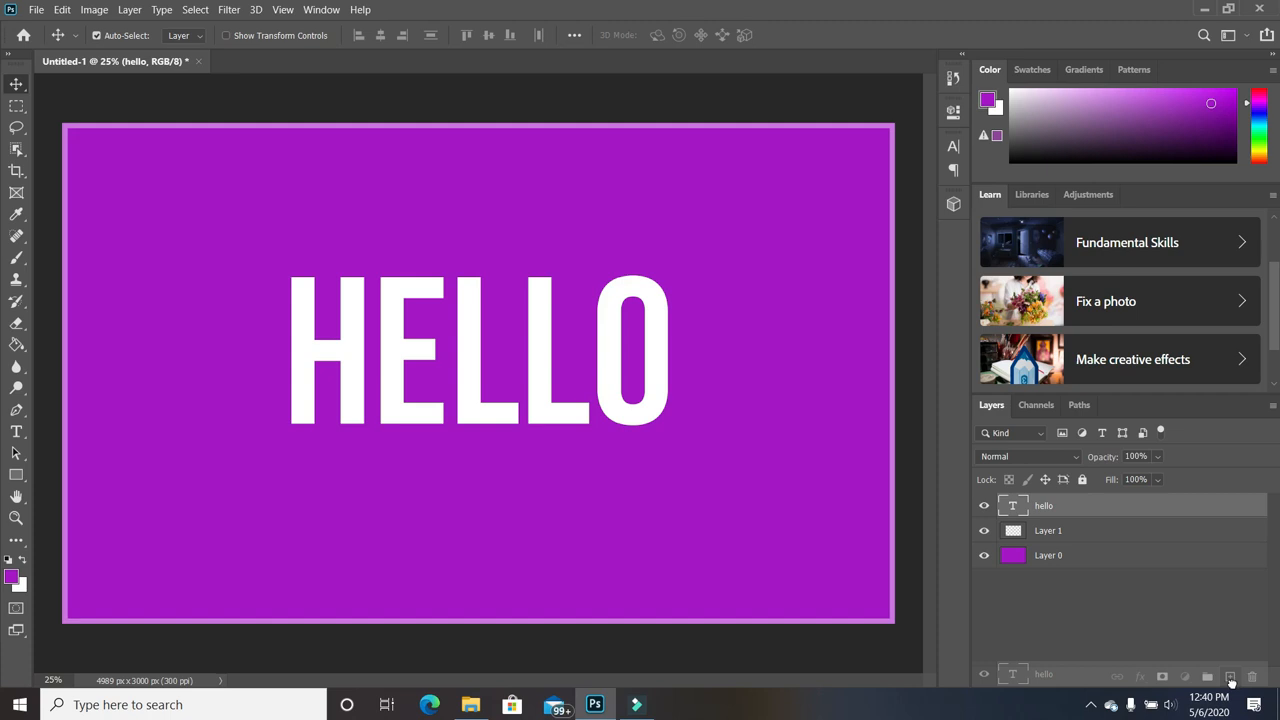
Duplicate the hello layer, hide hello copy, and reselect the original hello layer.
left_click_drag(1231, 680, 1231, 681)
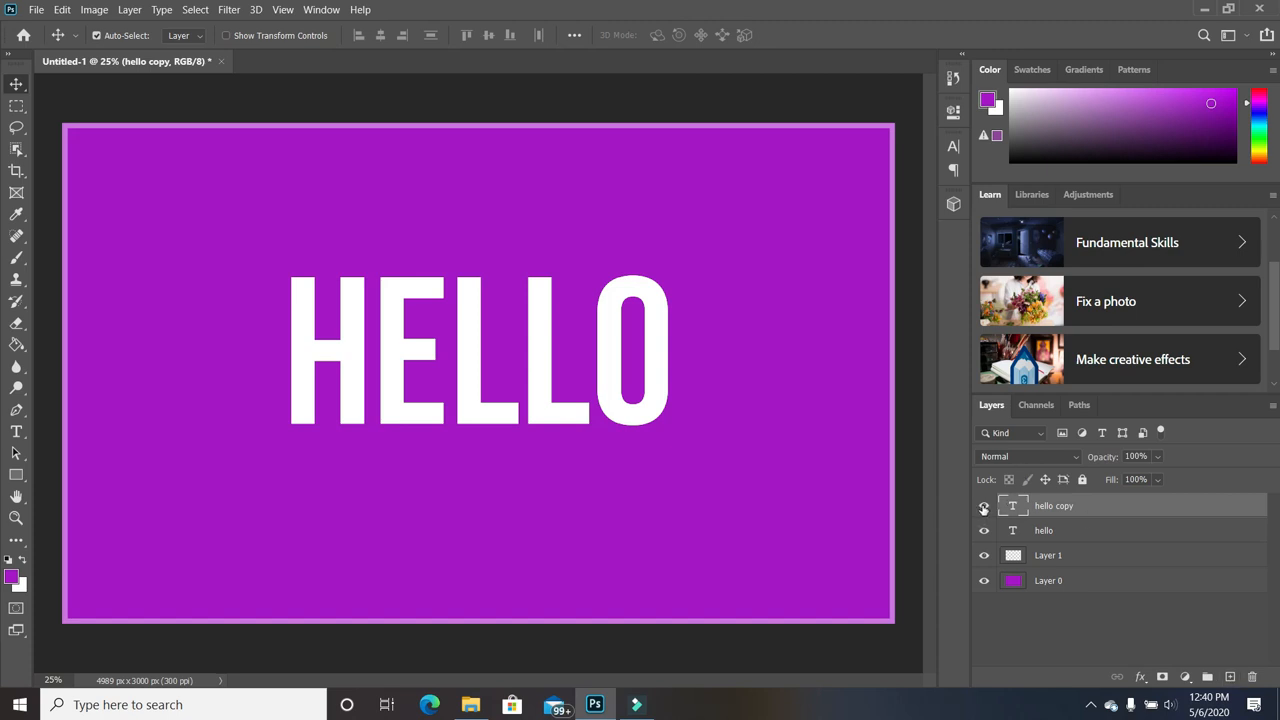
left_click(983, 508)
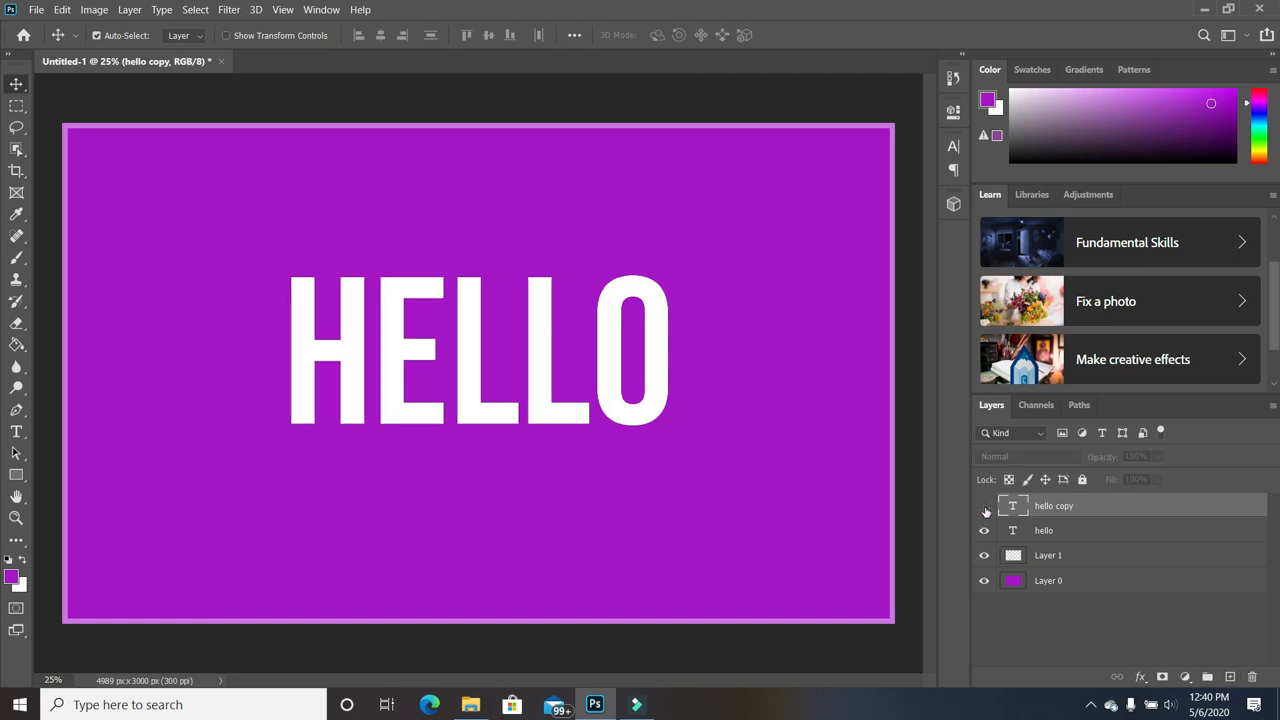
left_click(1104, 533)
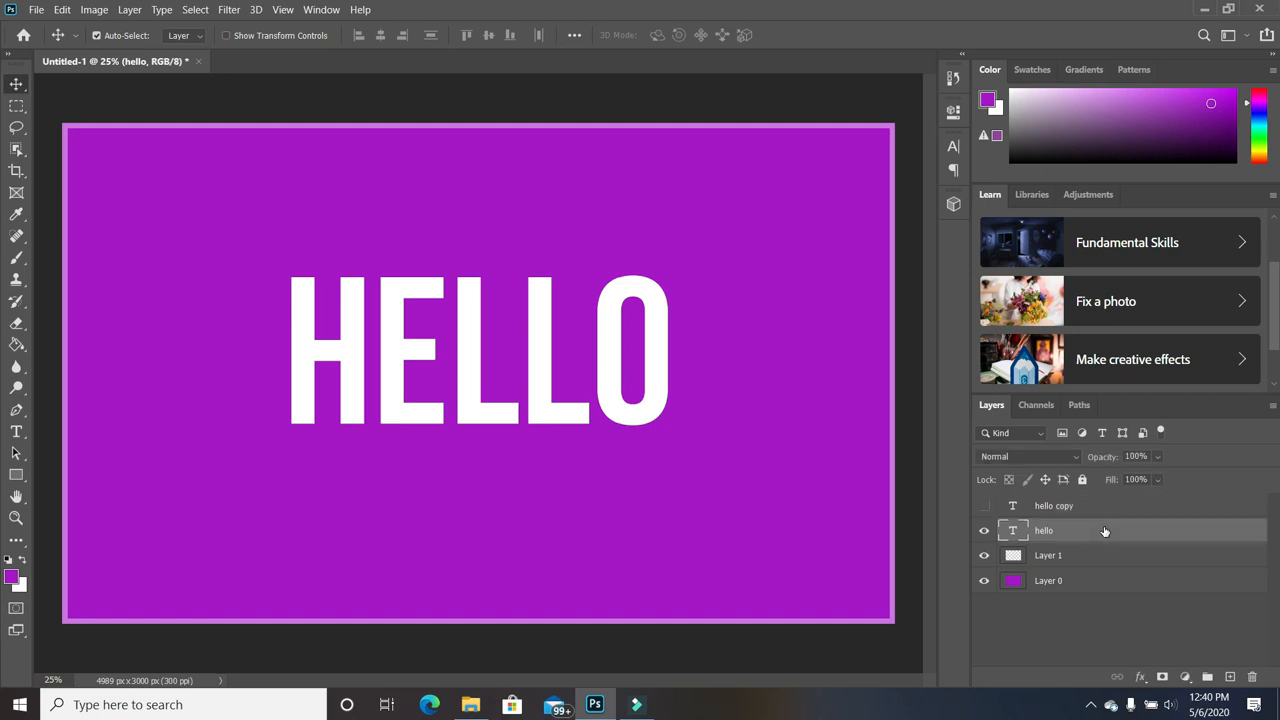
left_click(257, 11)
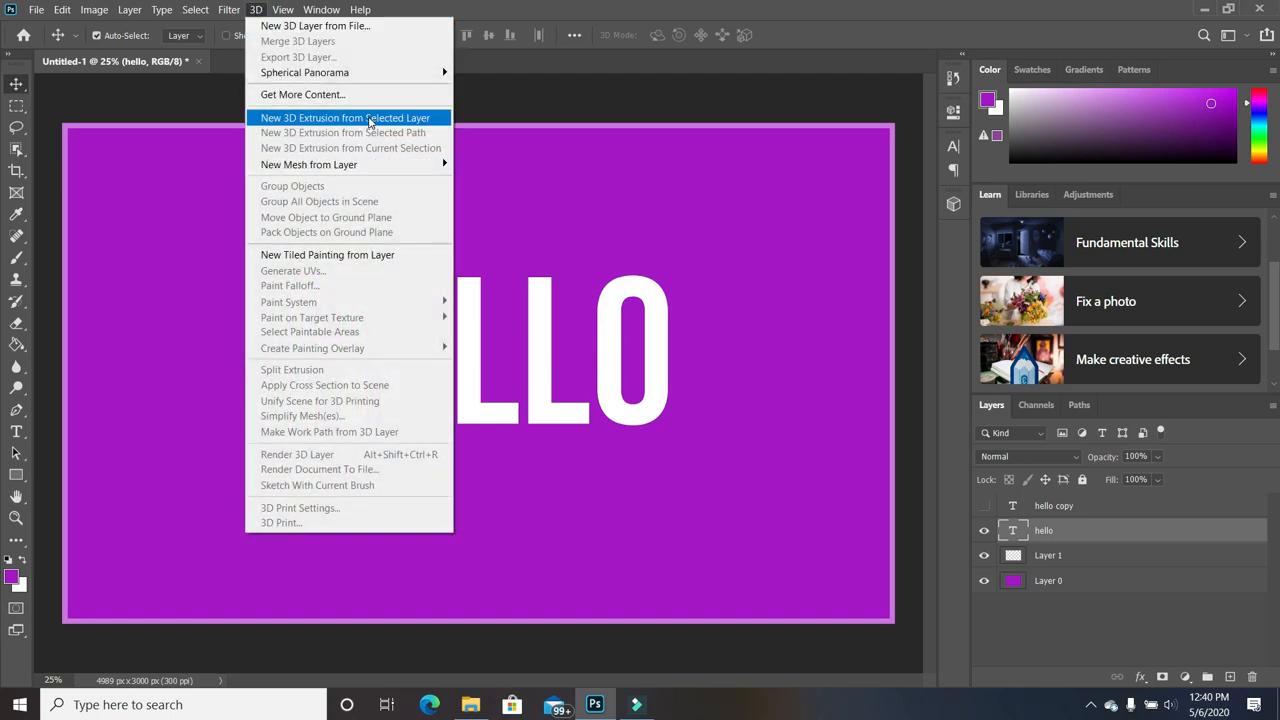
Apply New 3D Extrusion from Selected Layer to hello, declining the workspace switch.
left_click(368, 119)
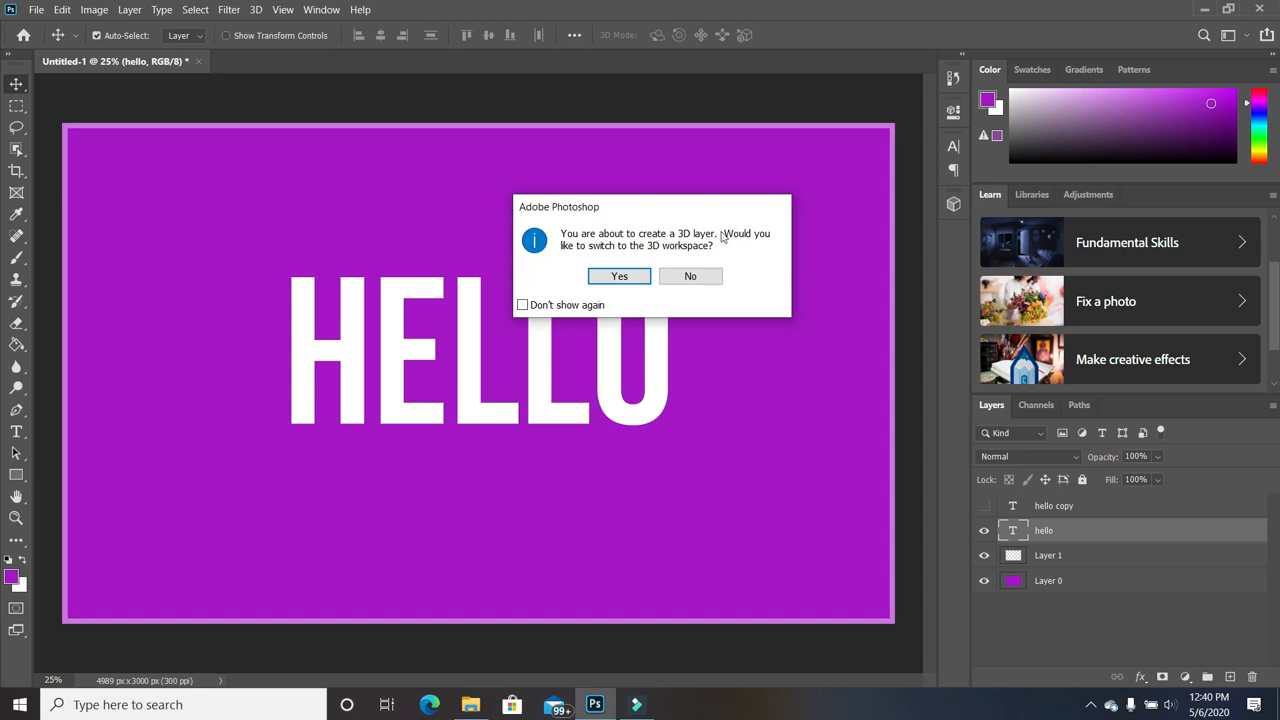
left_click(678, 274)
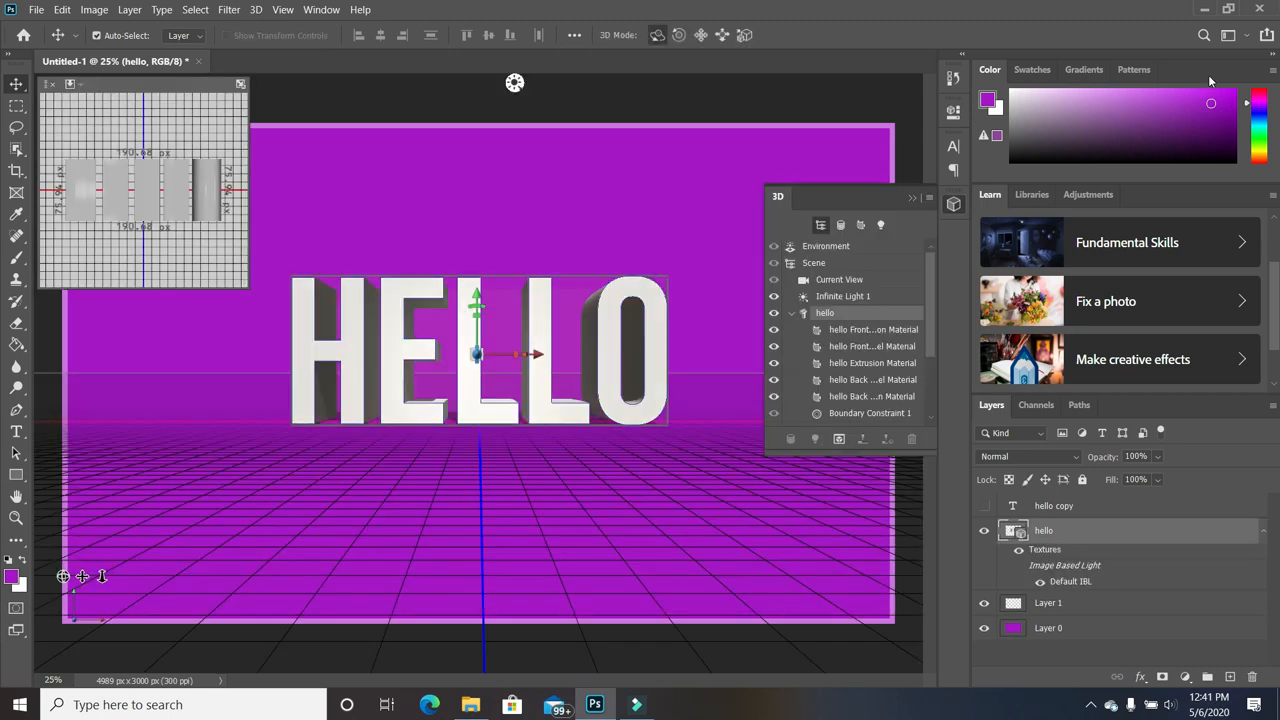
left_click(1249, 36)
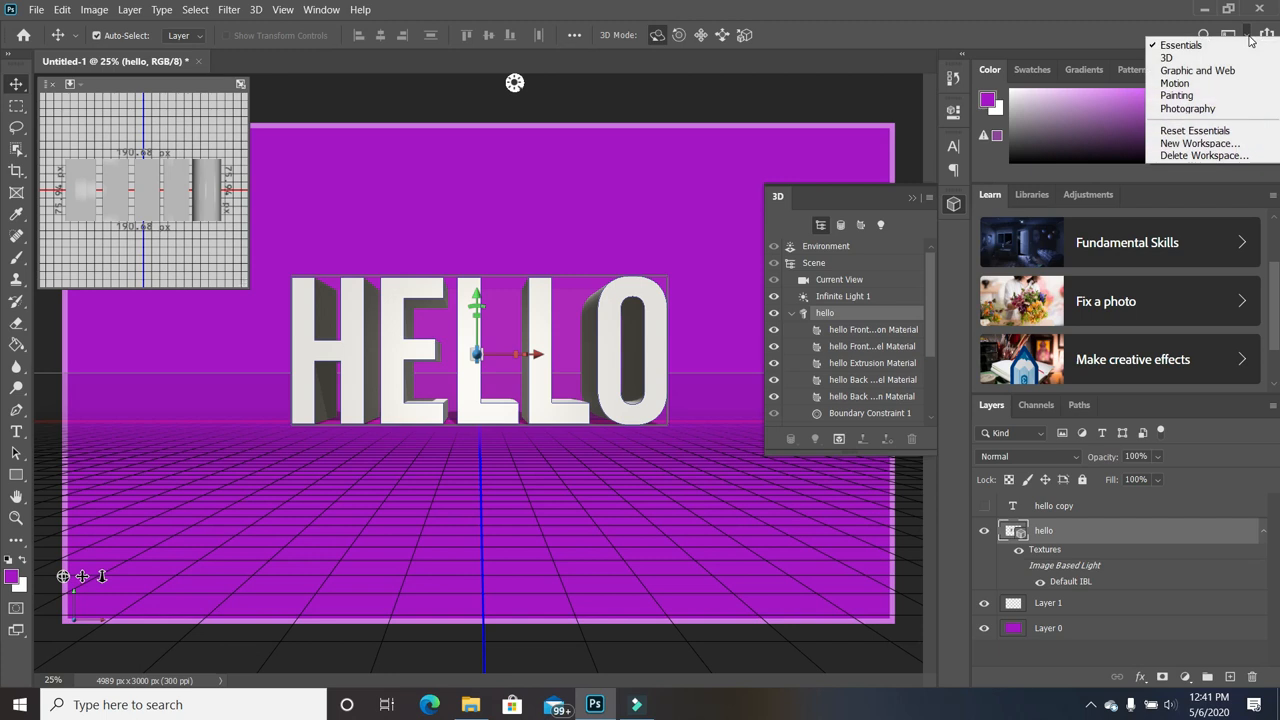
left_click(1190, 46)
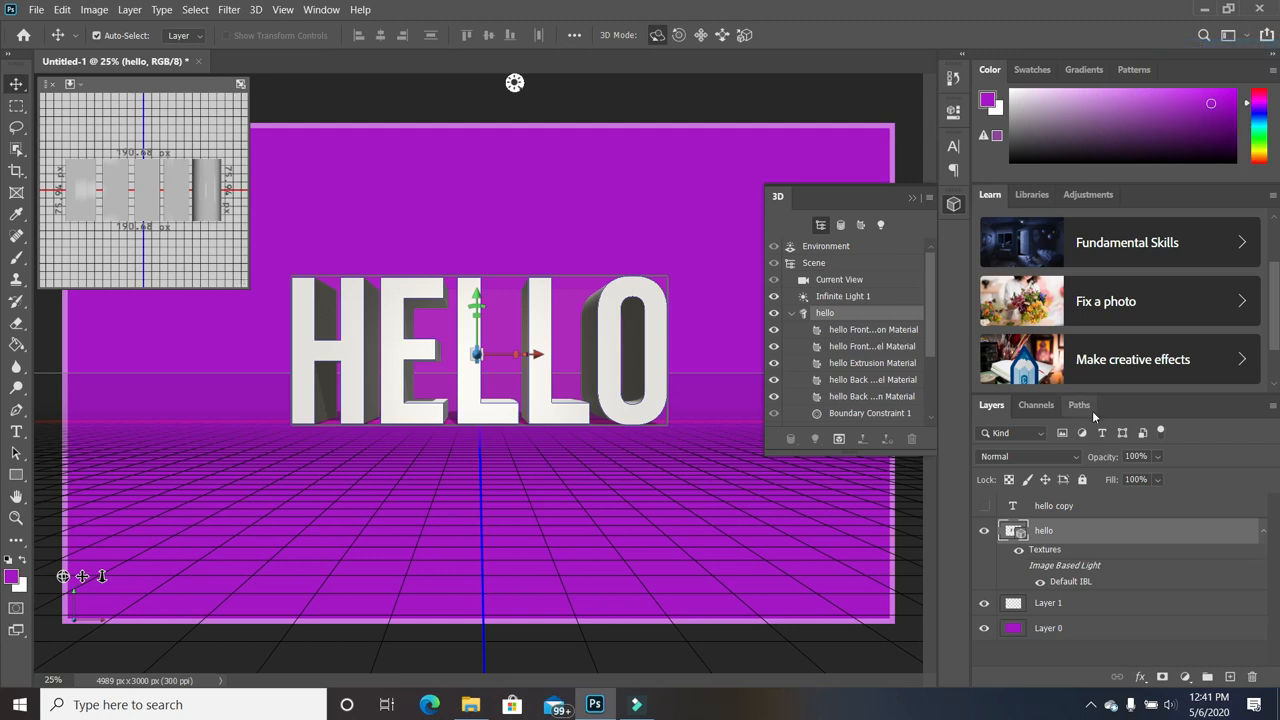
Show the 3D Properties panel and deepen the HELLO extrusion to about 211.66 px.
left_click(322, 12)
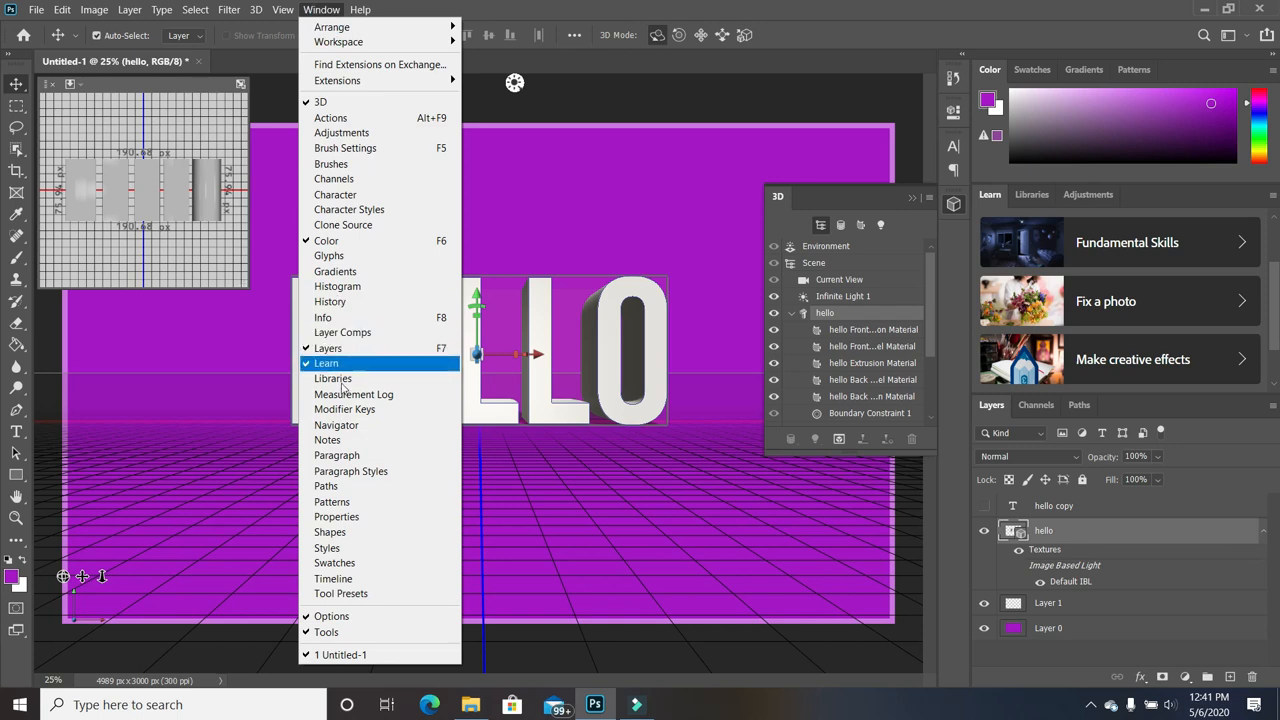
left_click(336, 517)
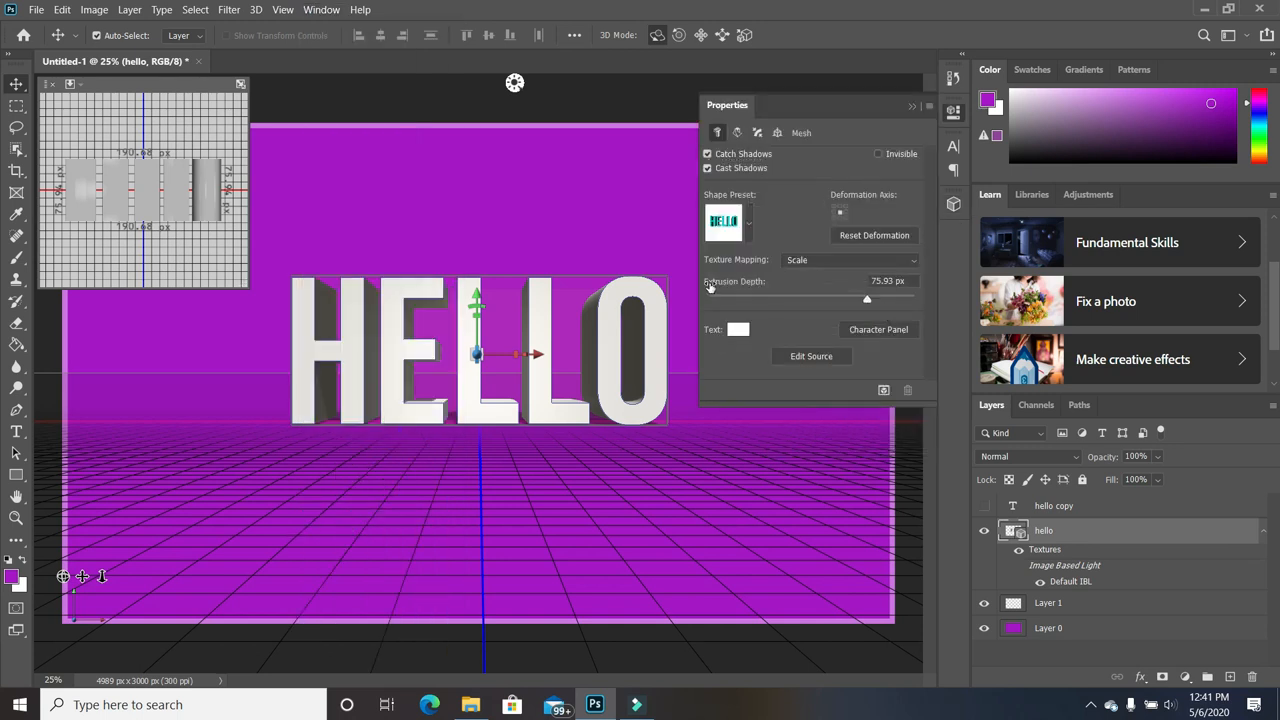
left_click_drag(868, 298, 916, 307)
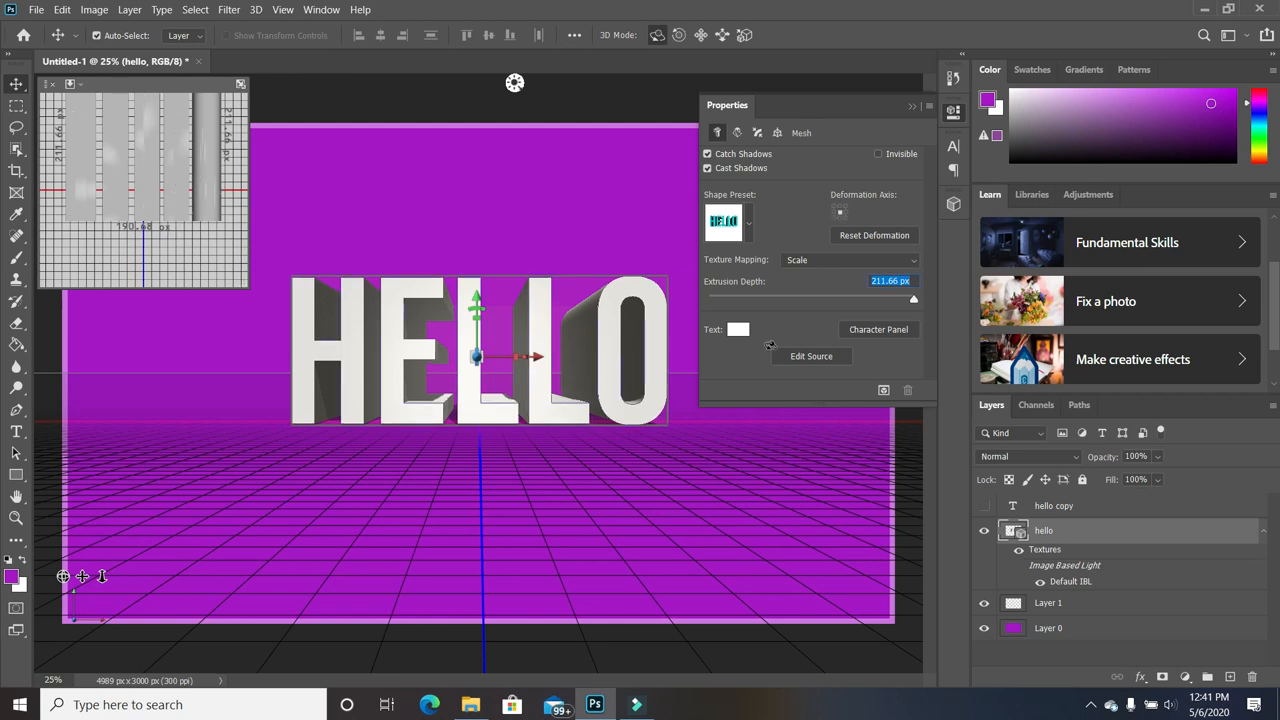
mouse_move(915, 302)
left_mouse_down()
mouse_move(888, 300)
mouse_move(929, 308)
left_mouse_up()
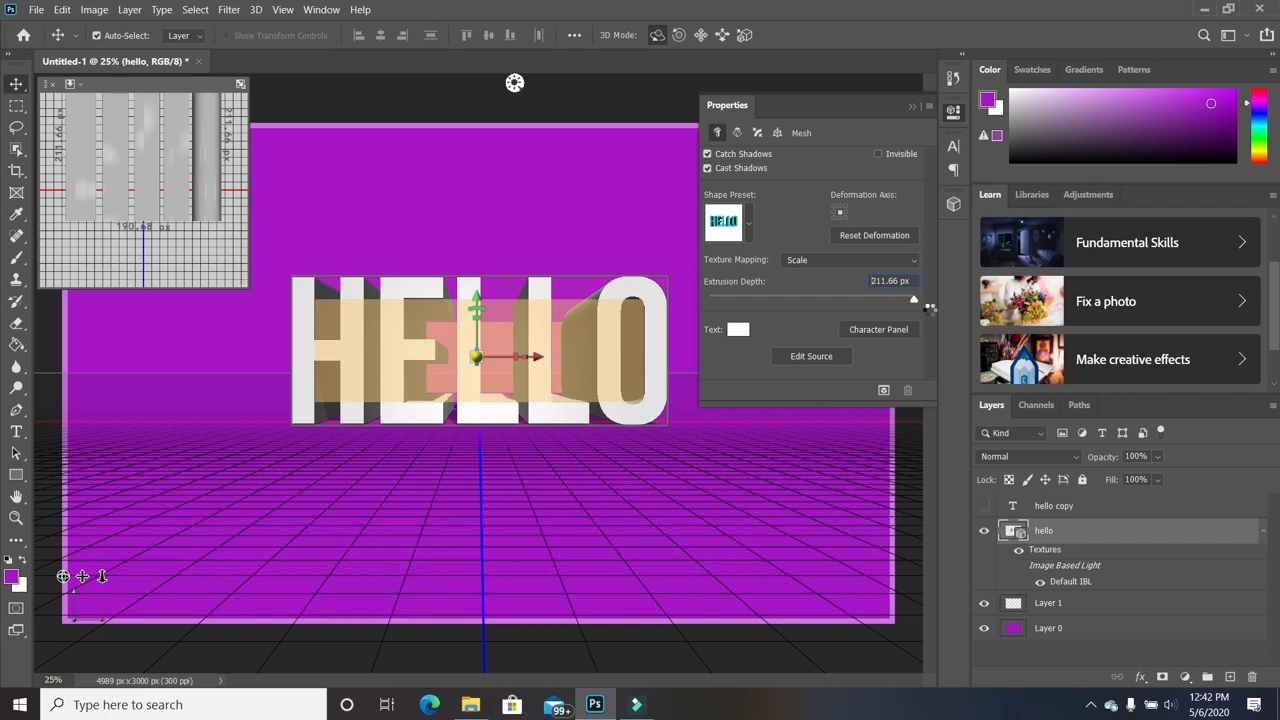
Turn off Catch Shadows and Cast Shadows on the HELLO mesh.
left_click(708, 155)
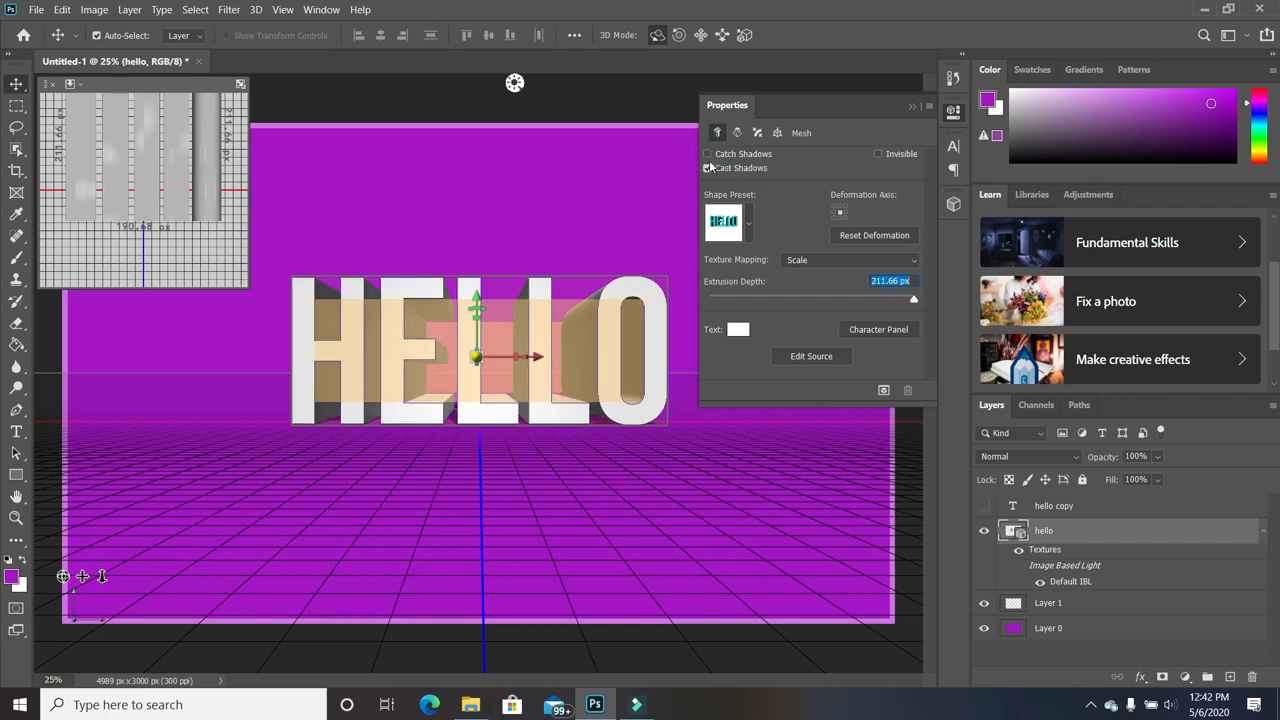
left_click(708, 168)
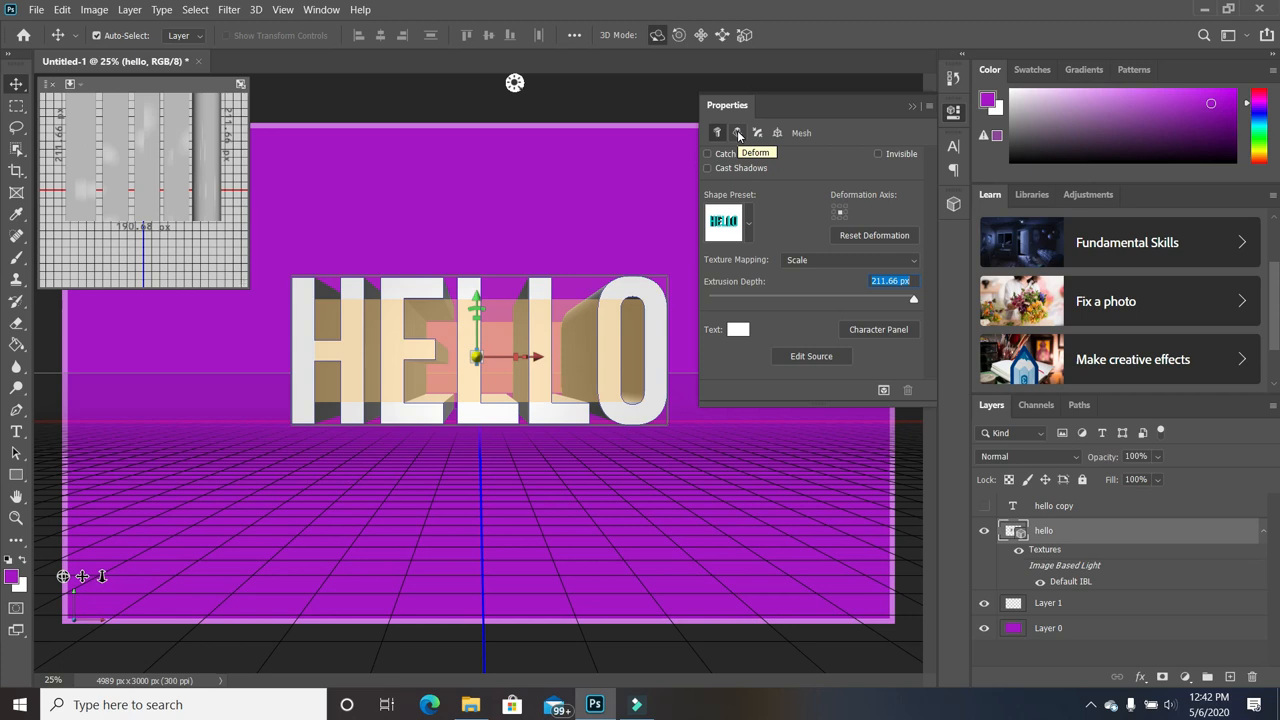
left_click(738, 135)
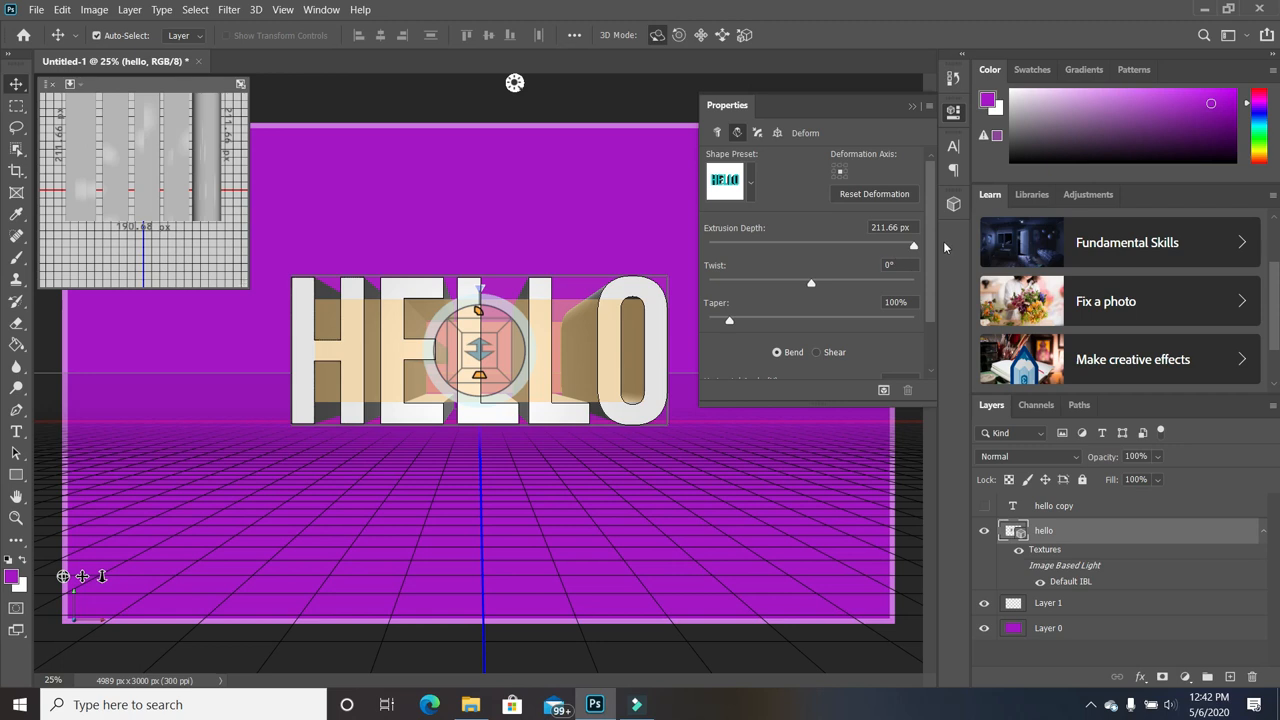
Change the deformation to Shear with -138° horizontal and 94° vertical angles.
left_click_drag(932, 253, 936, 317)
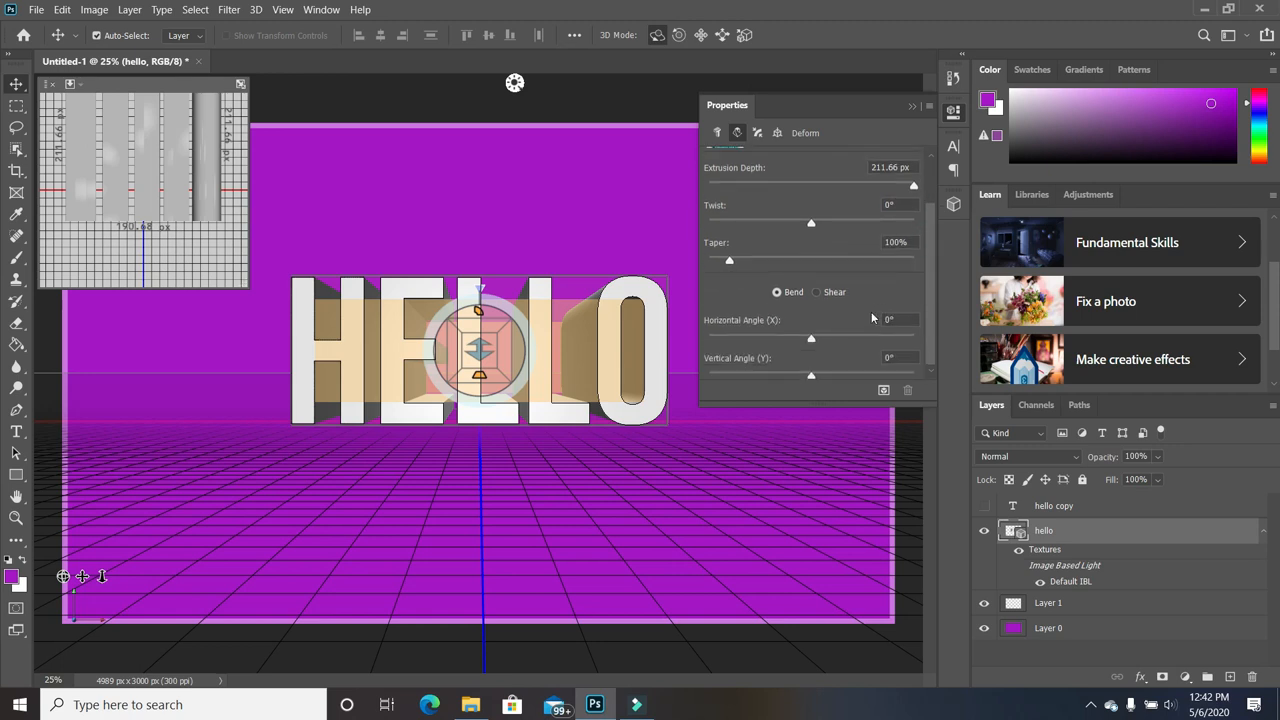
left_click(817, 292)
left_click_drag(812, 341, 838, 340)
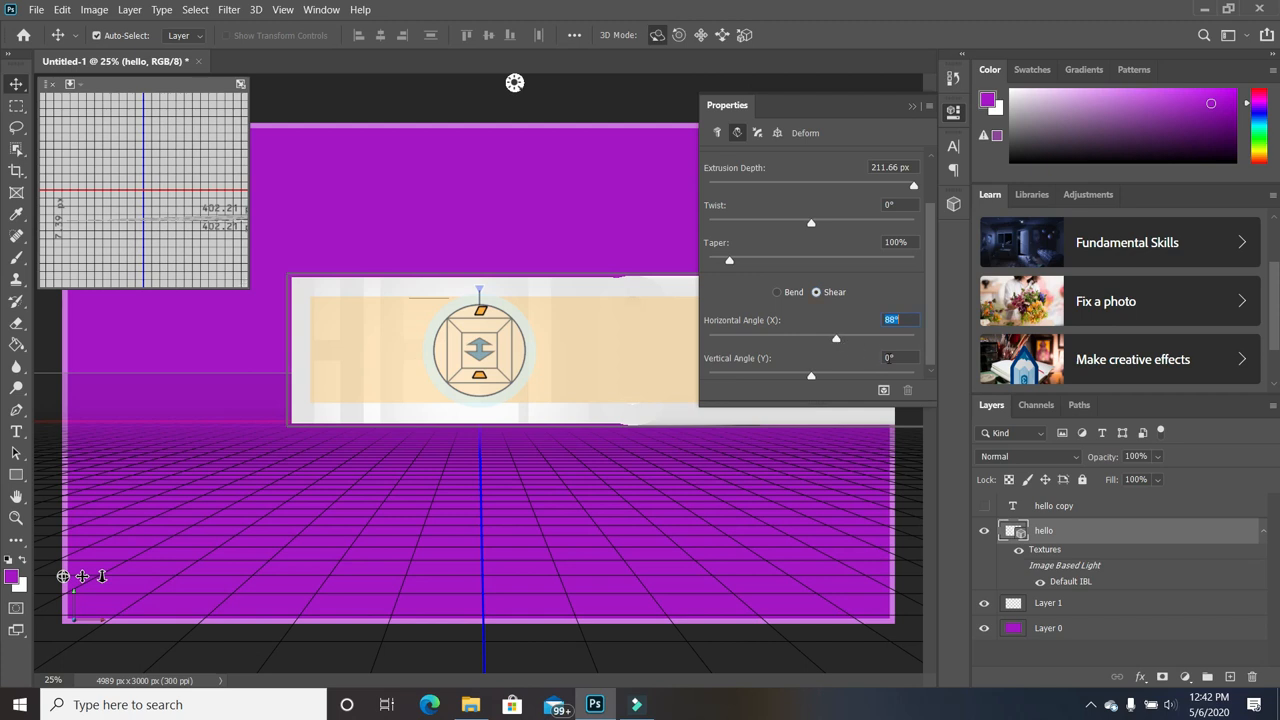
left_click_drag(813, 376, 928, 333)
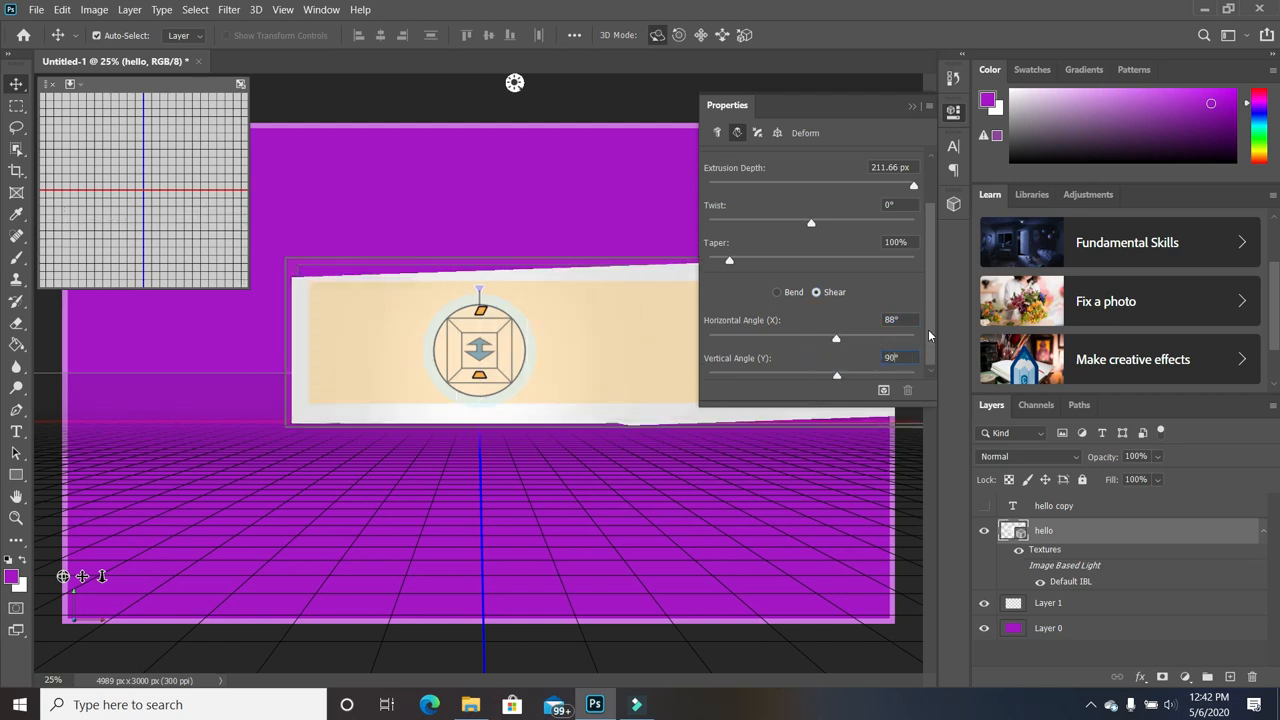
left_click_drag(836, 338, 771, 340)
left_click(789, 341)
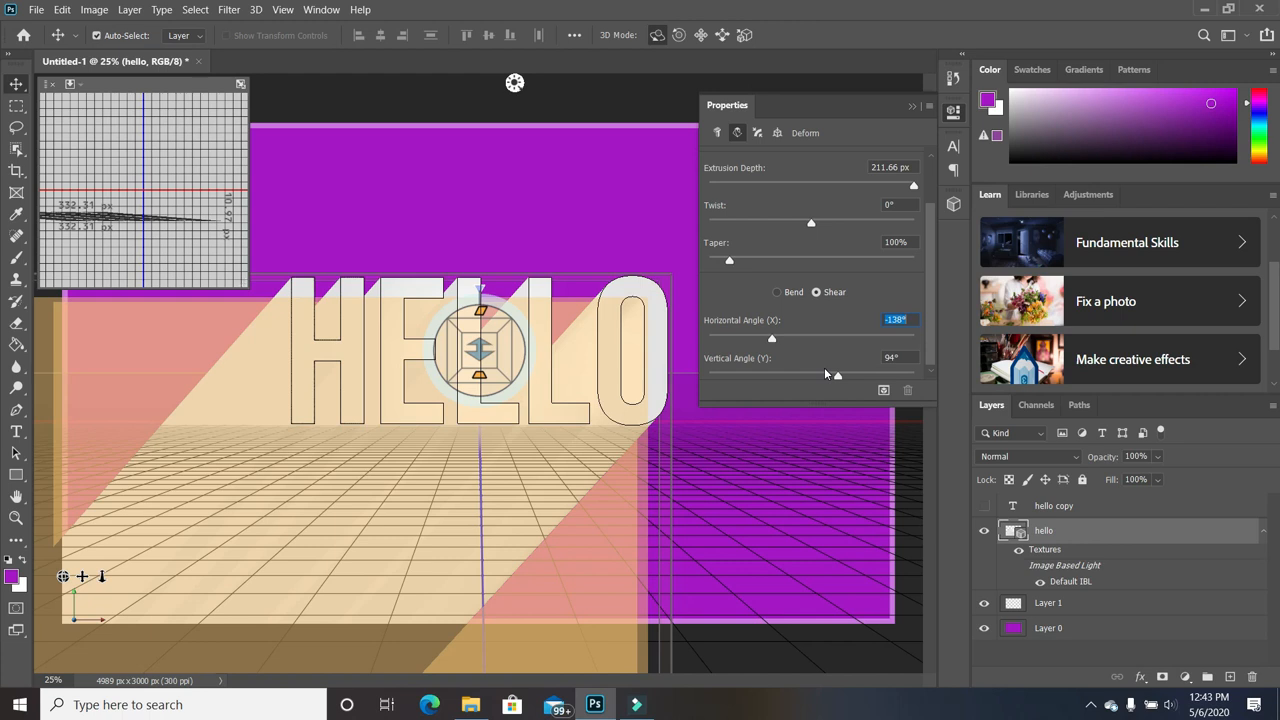
left_click(1093, 510)
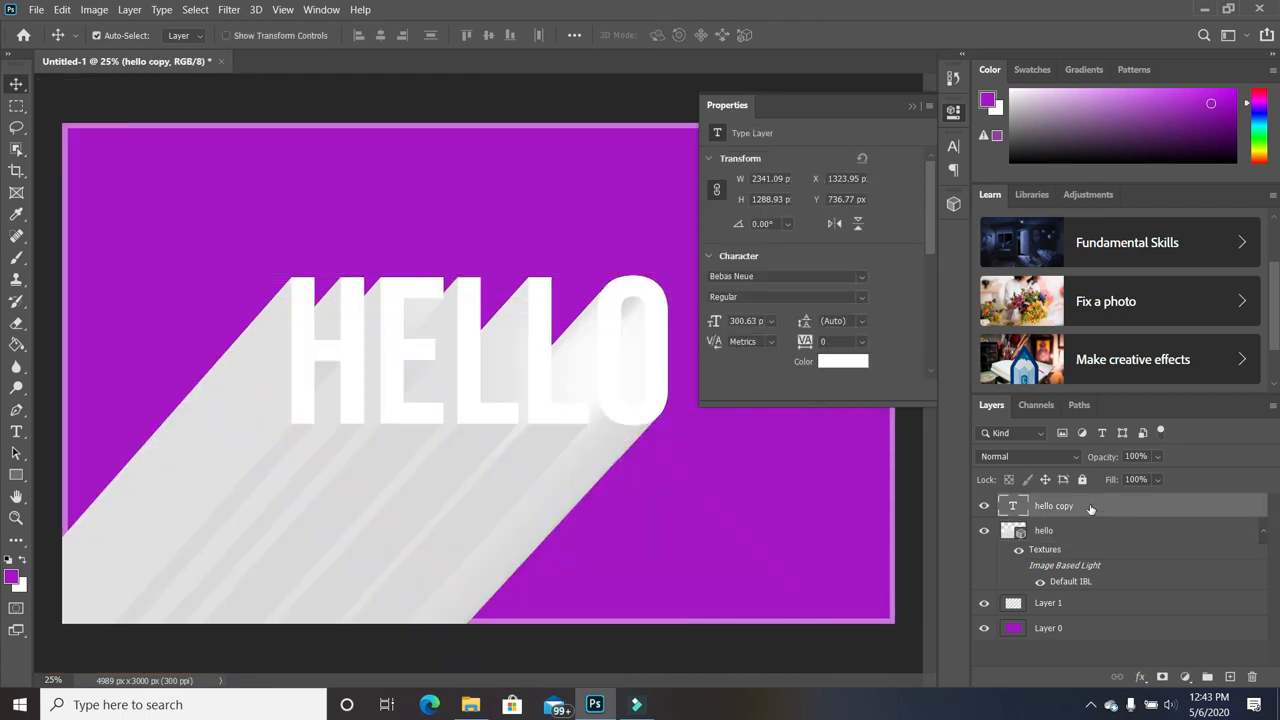
Load the 3D hello layer's outline as a selection and hide that layer.
left_click_drag(873, 106, 1180, 75)
left_click(1075, 610)
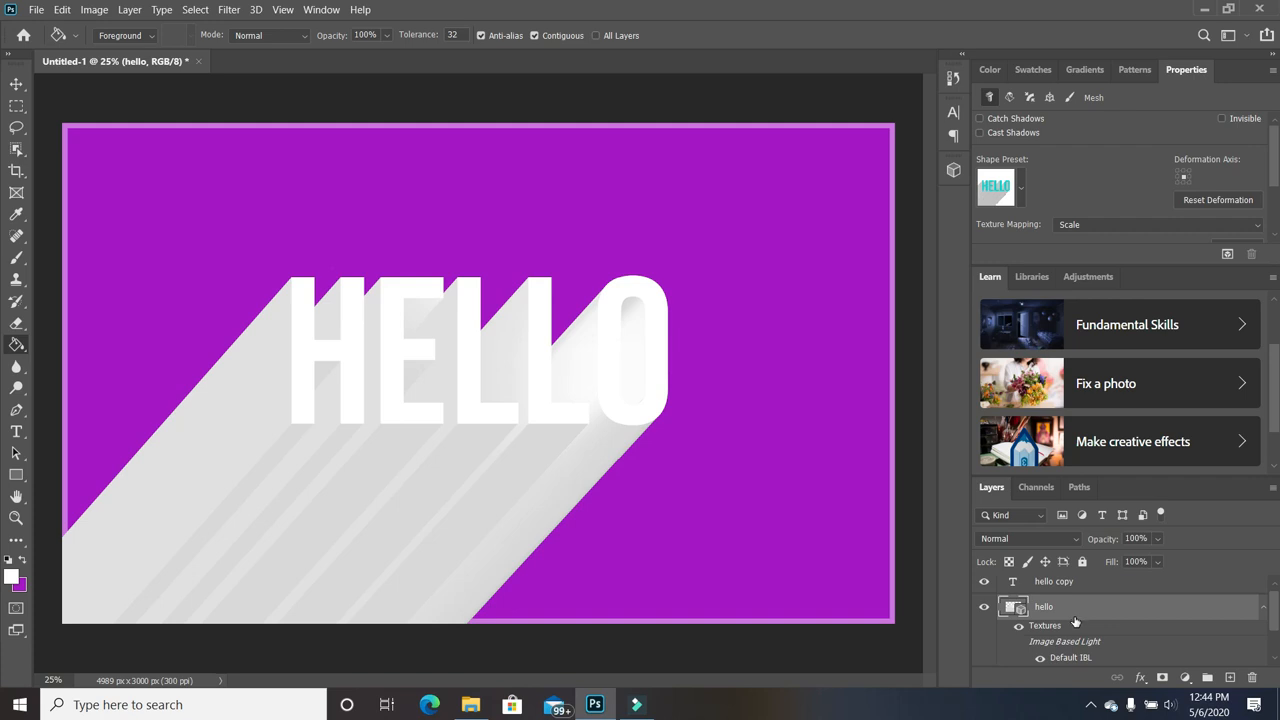
left_click(1013, 607, "ctrl")
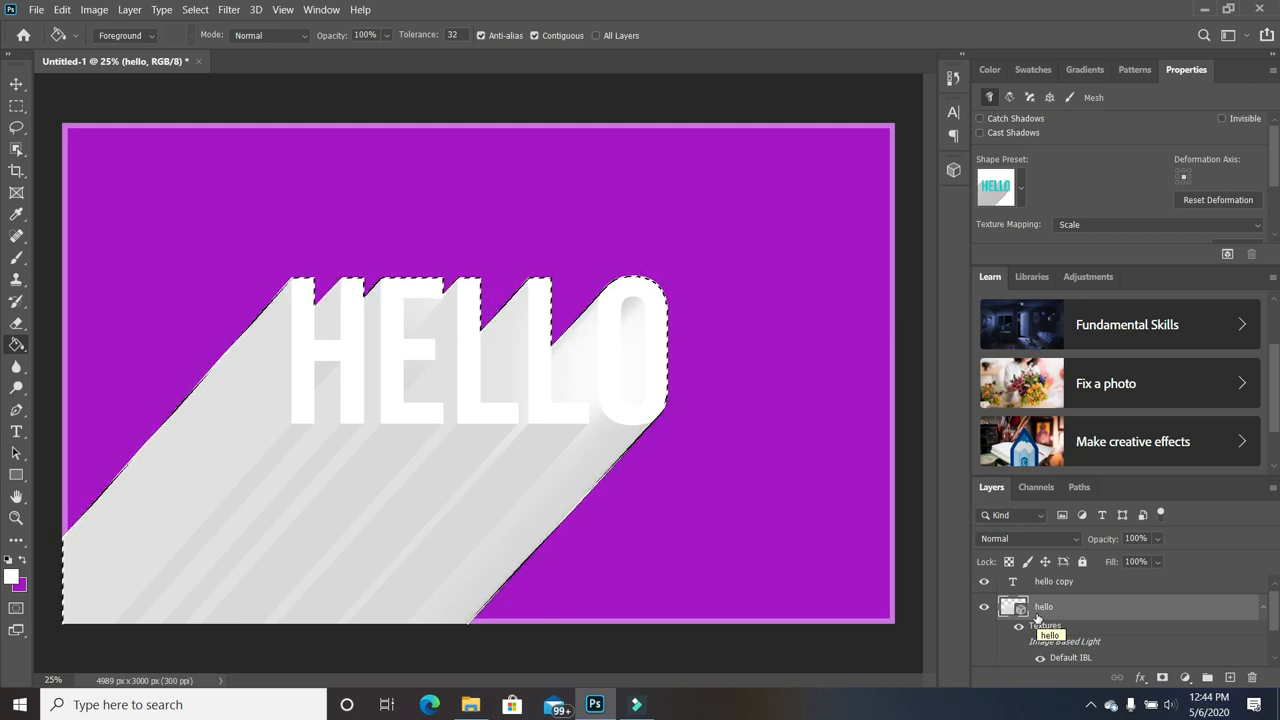
left_click(985, 608)
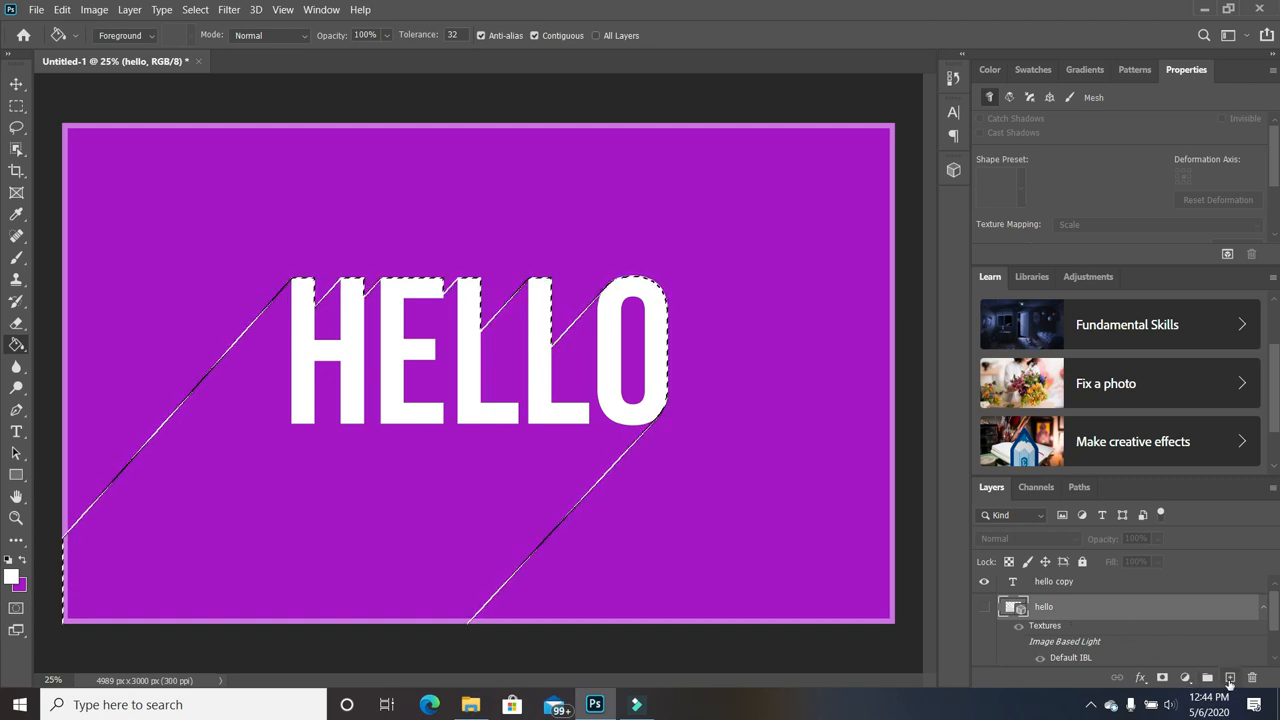
left_click(1186, 678)
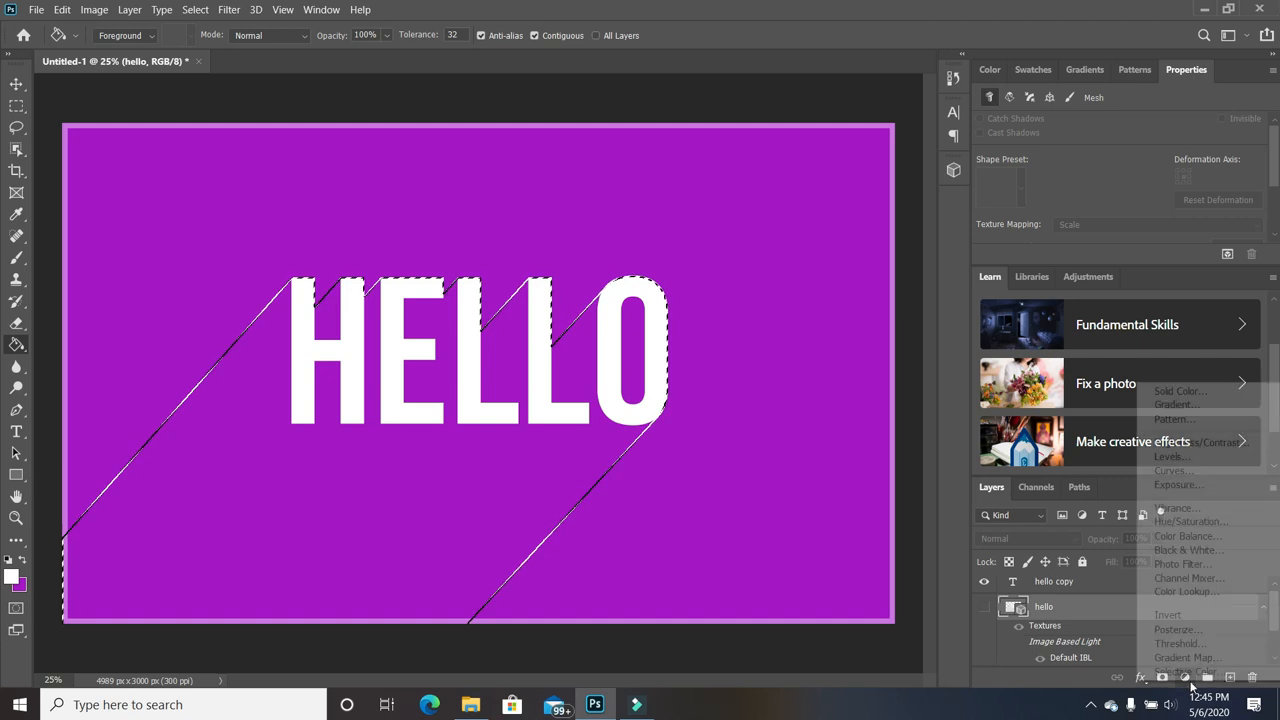
Add a #040404 Solid Color fill layer from the selection at 62% opacity.
left_click(1176, 392)
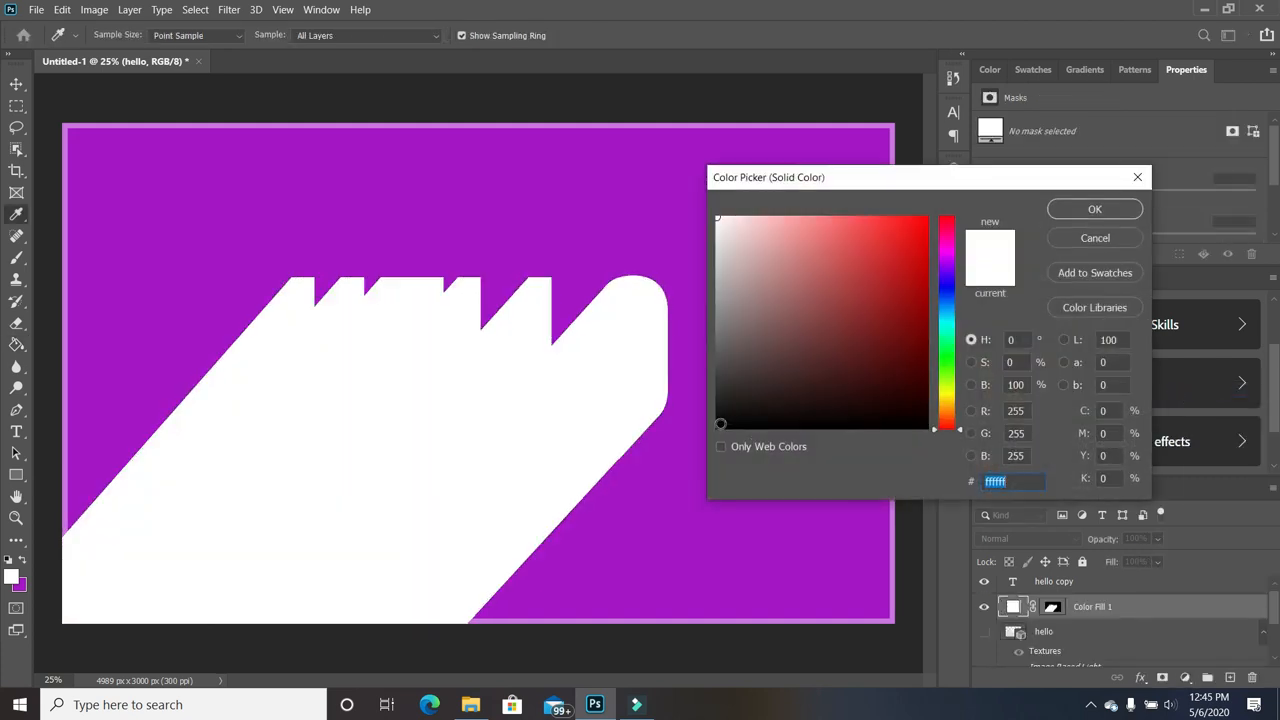
left_click(723, 426)
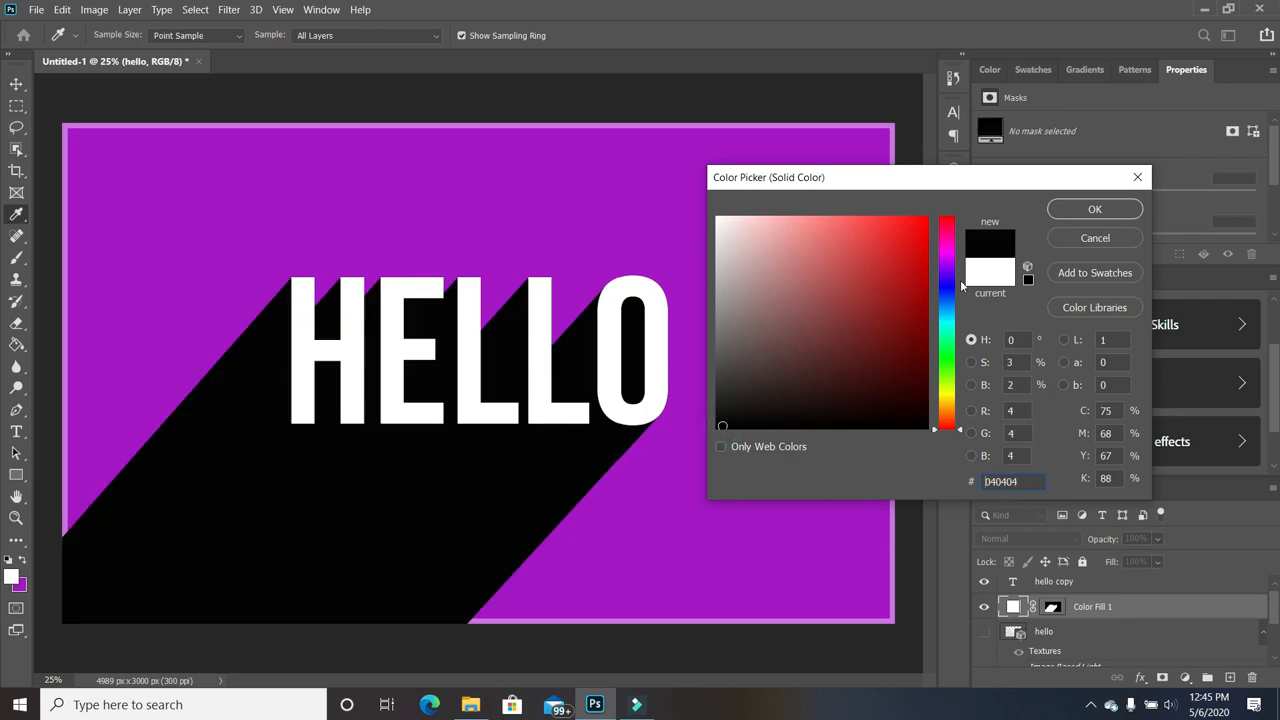
left_click(1110, 212)
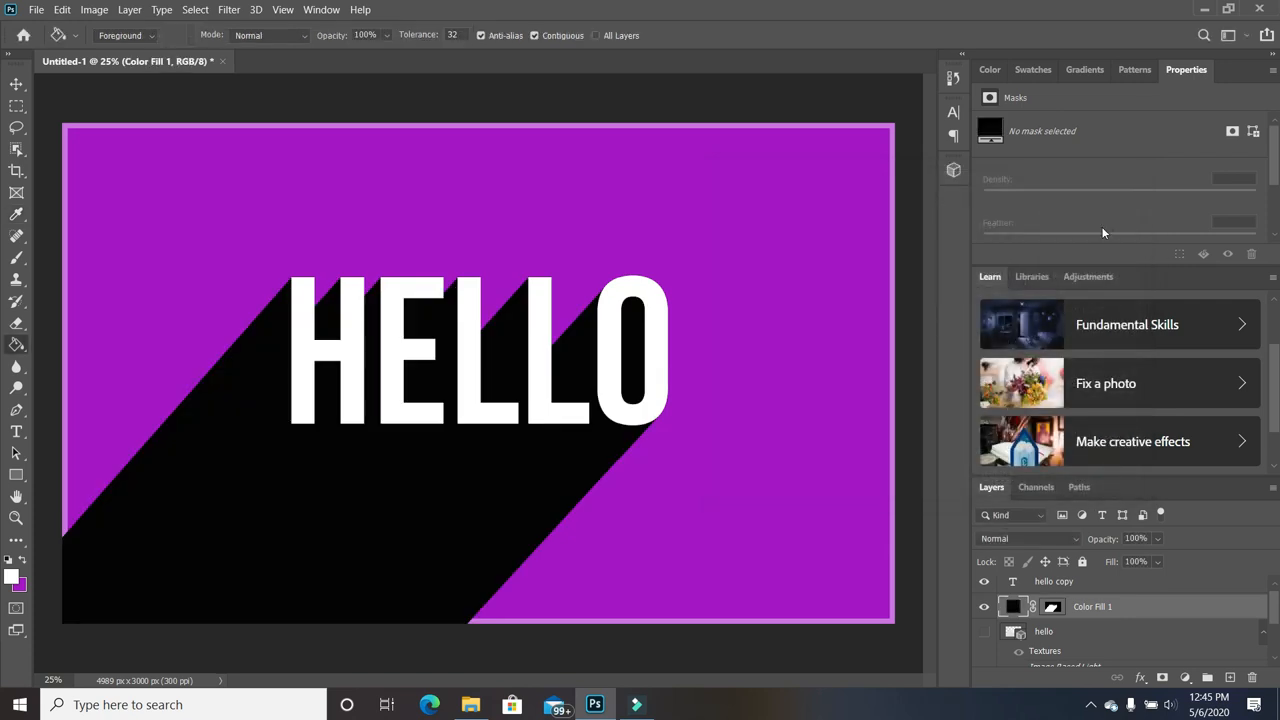
left_click(1157, 562)
left_click_drag(1180, 561, 1148, 566)
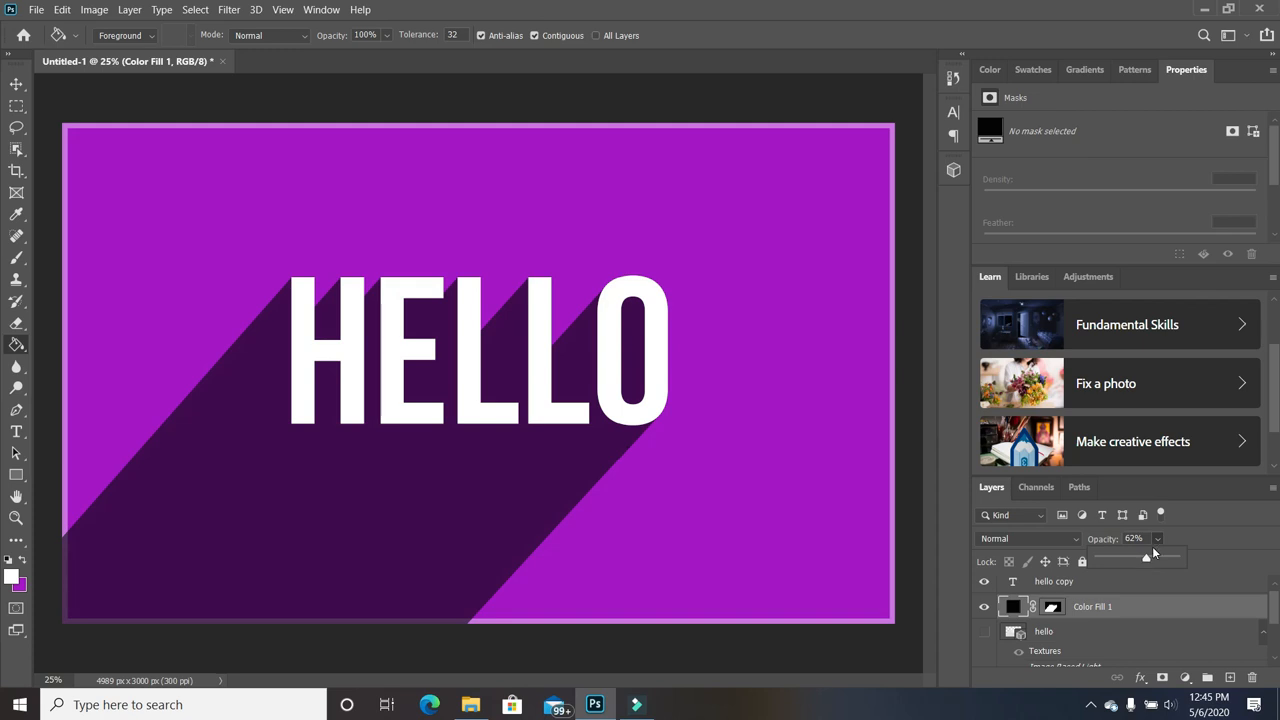
left_click(1173, 604)
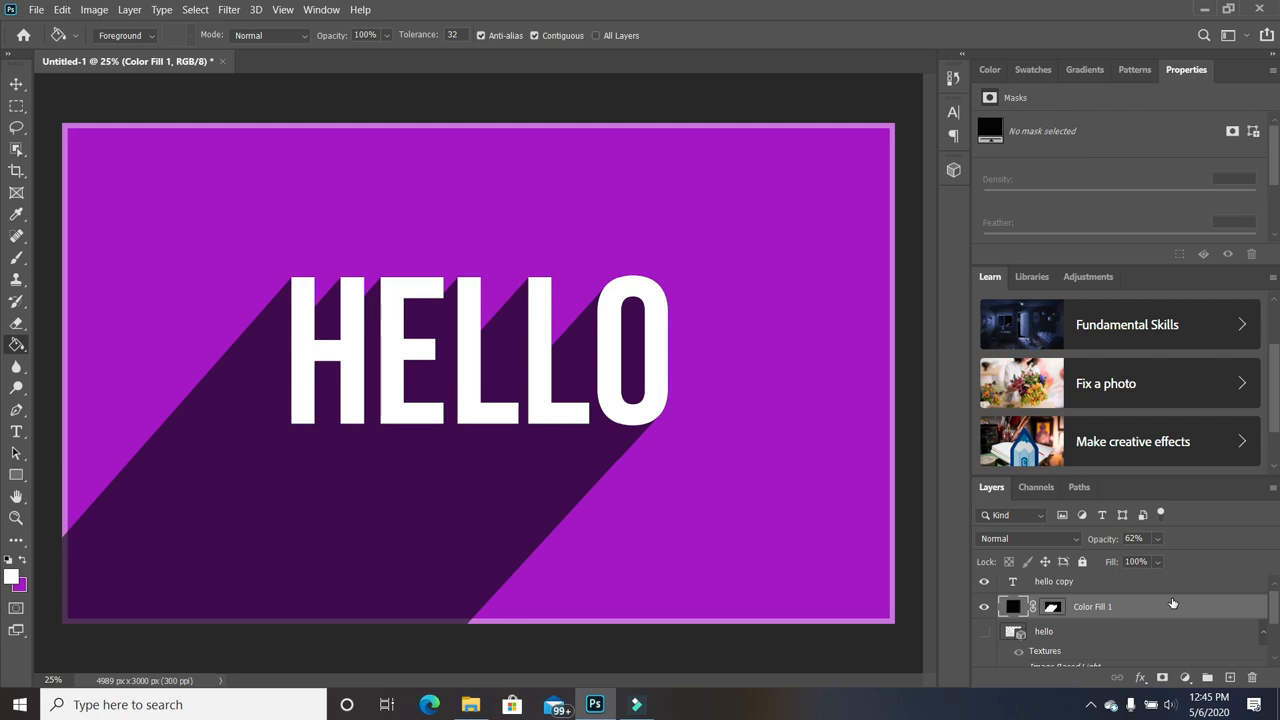
scroll(1134, 643, "up", 1)
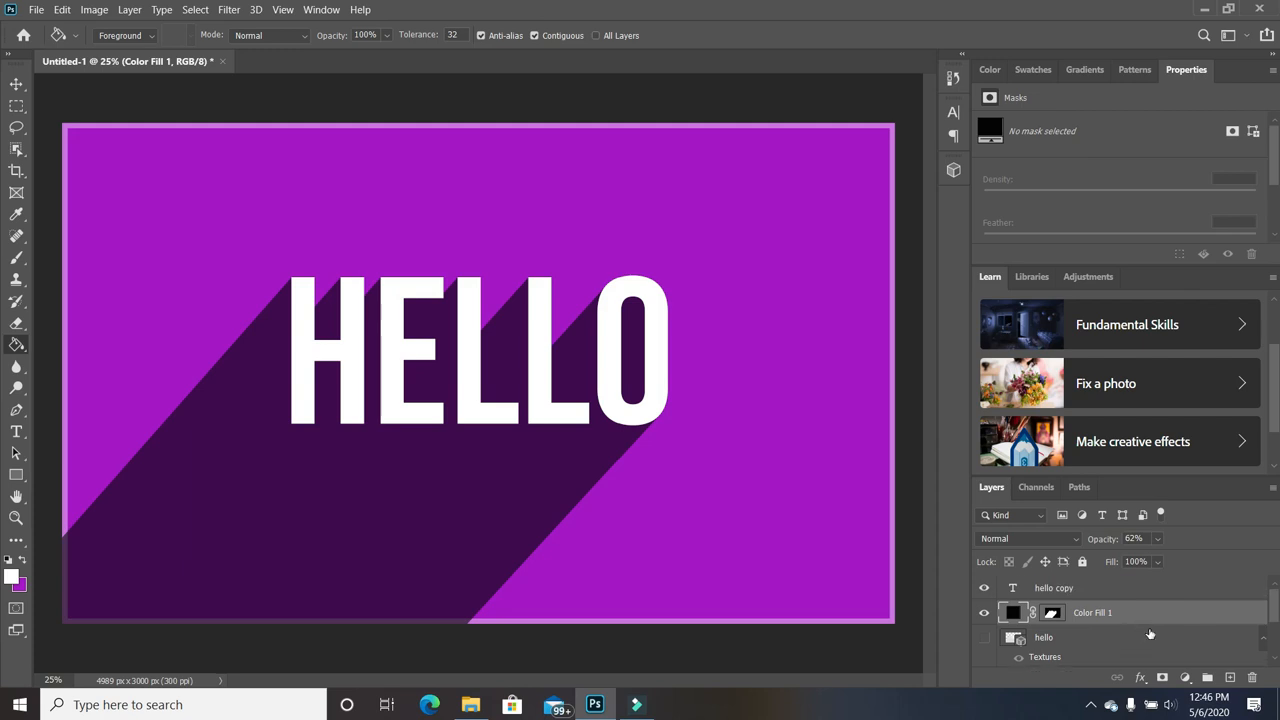
Put Color Fill 1 inside a new Group 1 and add a layer mask to the group.
left_click(1208, 679)
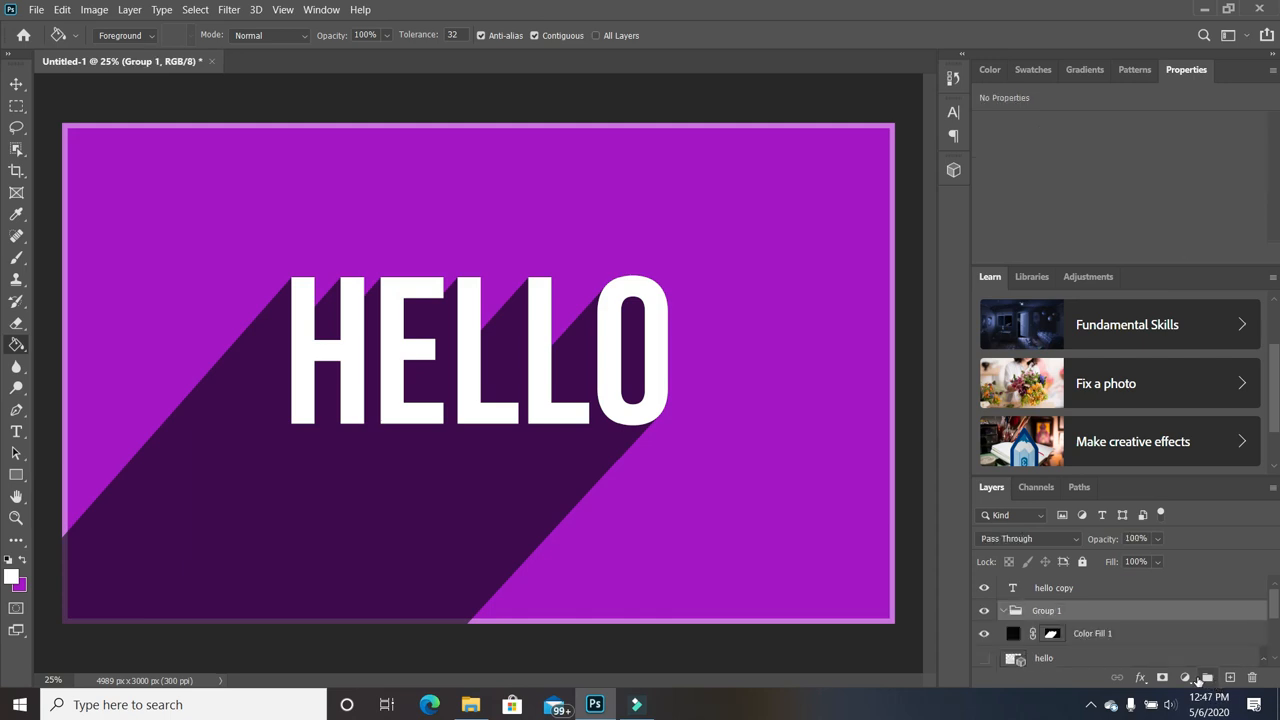
left_click_drag(1133, 636, 1137, 614)
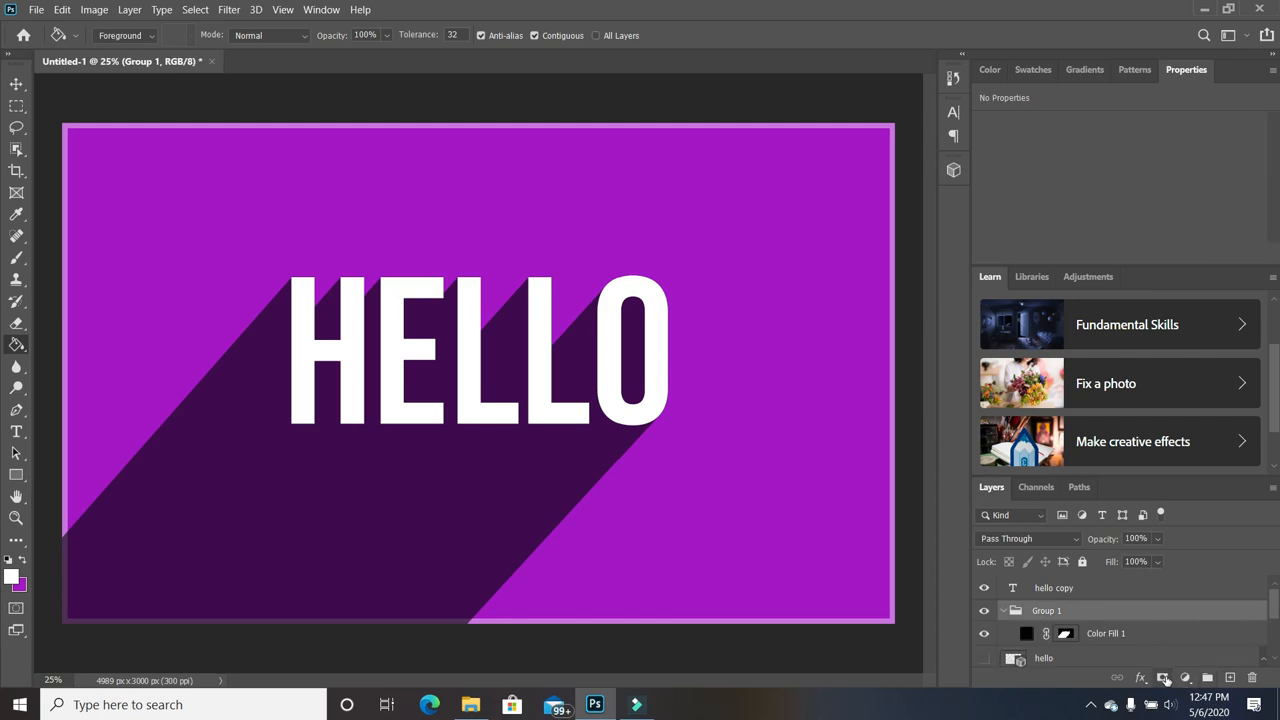
left_click(1164, 678)
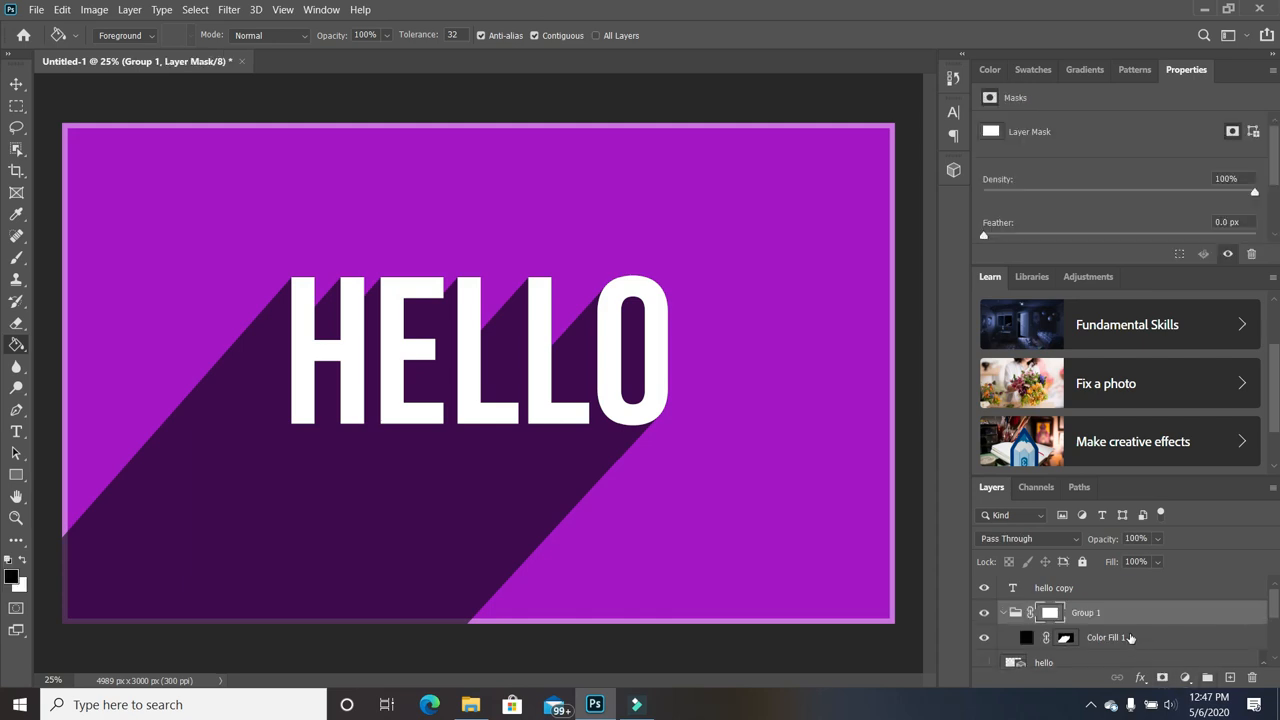
Drag a gradient on the group mask so the shadow's lower-left end fades into the background.
right_click(17, 344)
left_click(80, 344)
left_click_drag(152, 617, 356, 482)
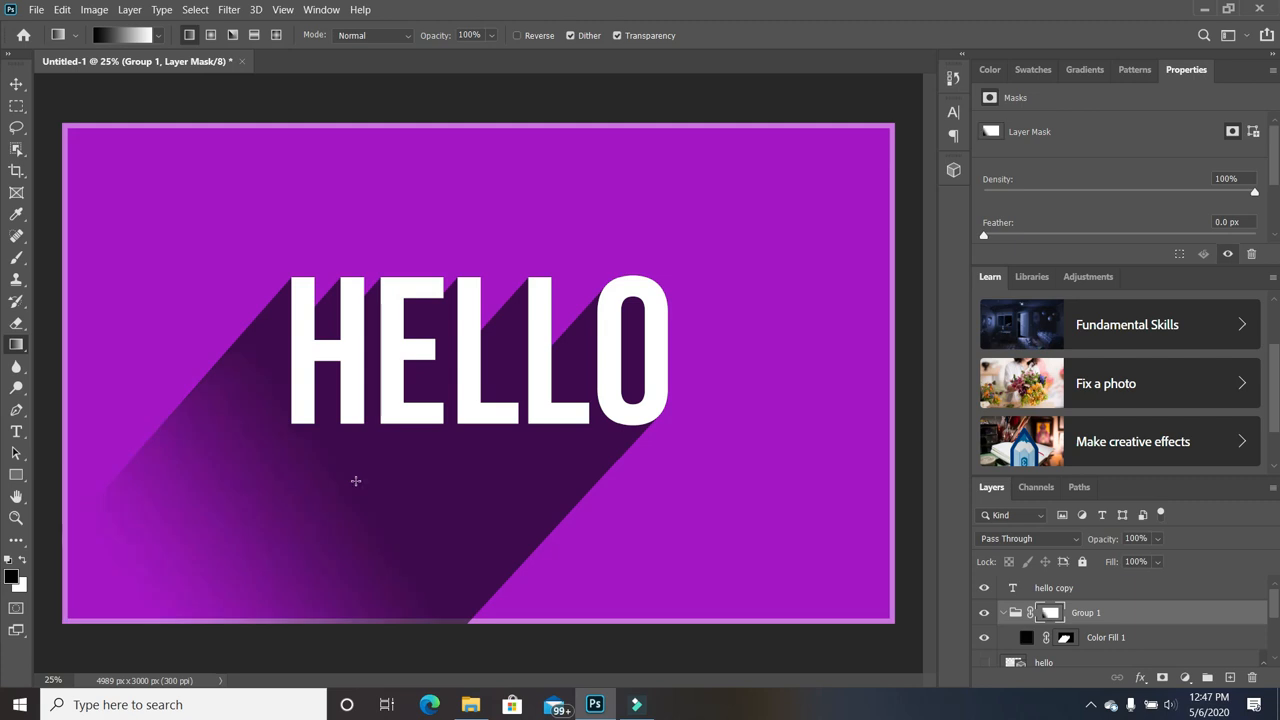
left_click_drag(265, 619, 410, 465)
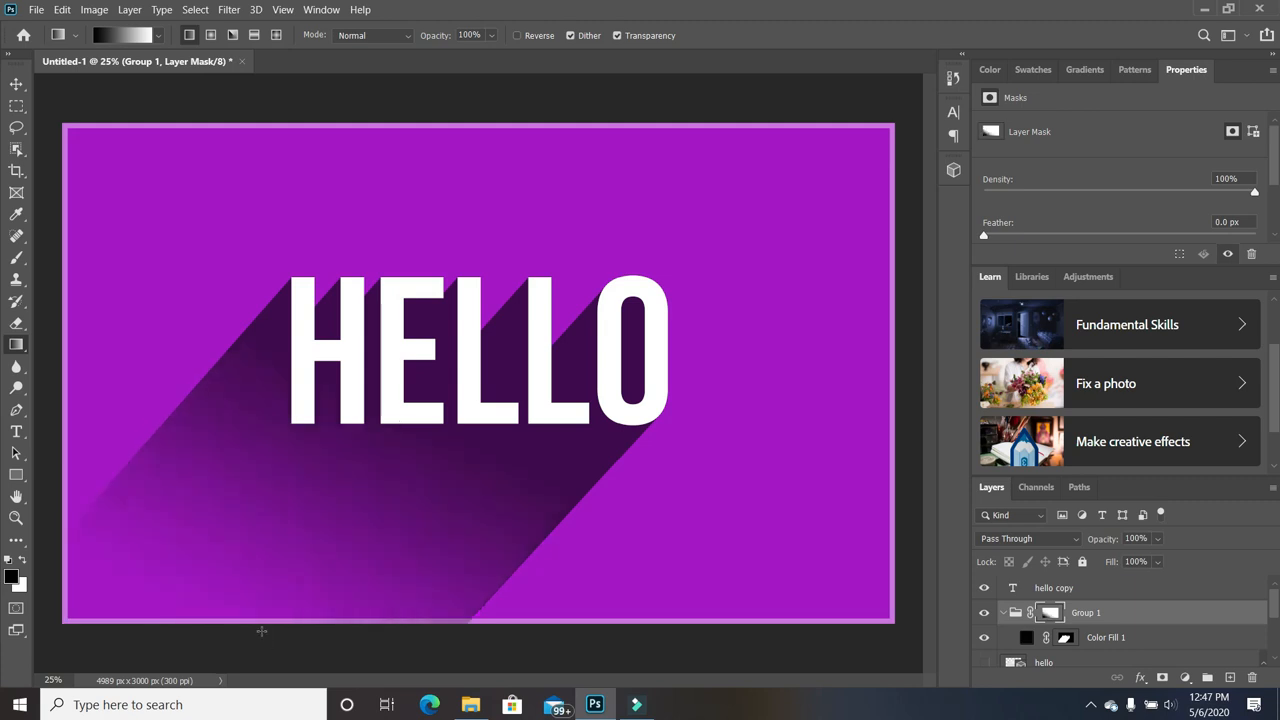